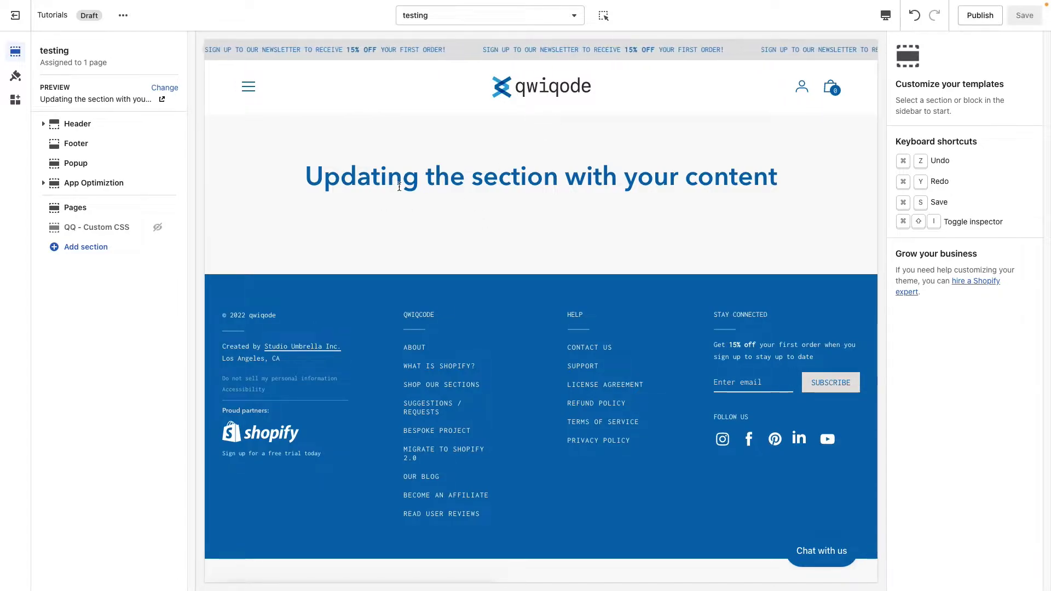
Search the theme sections for "images" and add the QQ - Images Marquee section to the template
left_click(86, 247)
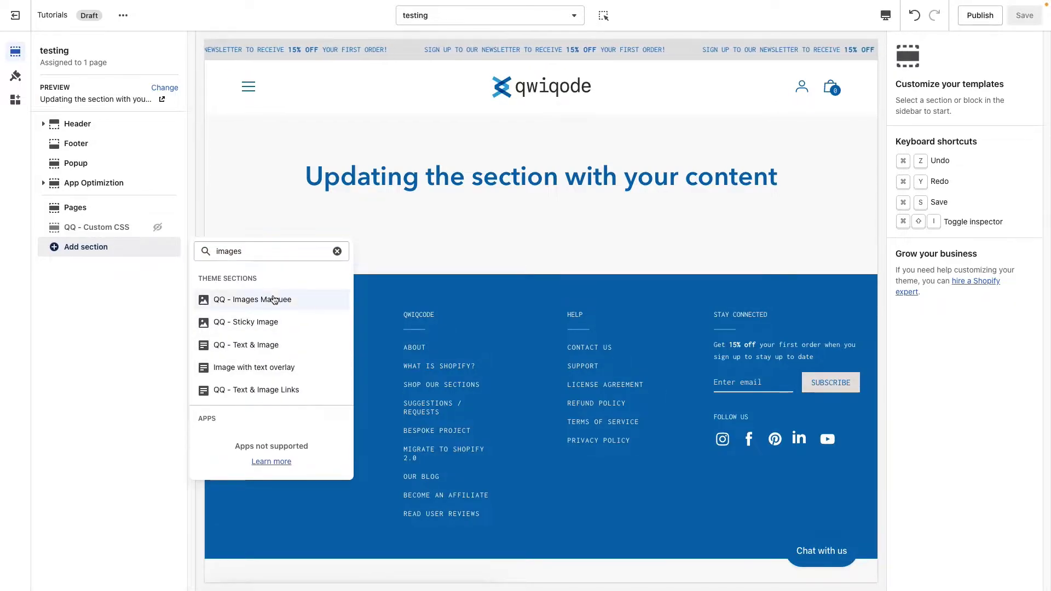
left_click(273, 299)
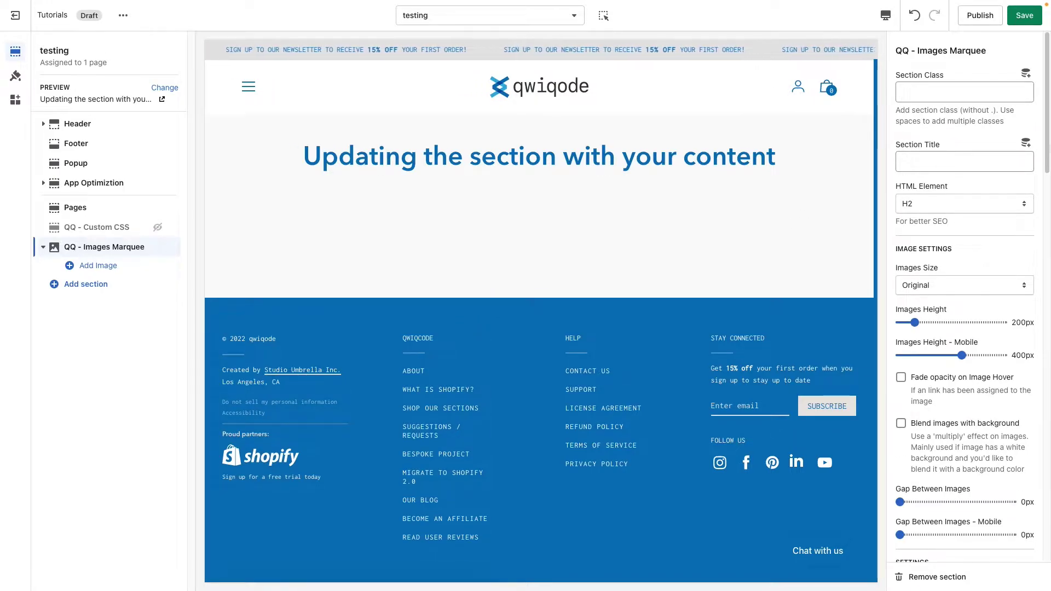
scroll(980, 359, "down", 10)
scroll(978, 355, "up", 10)
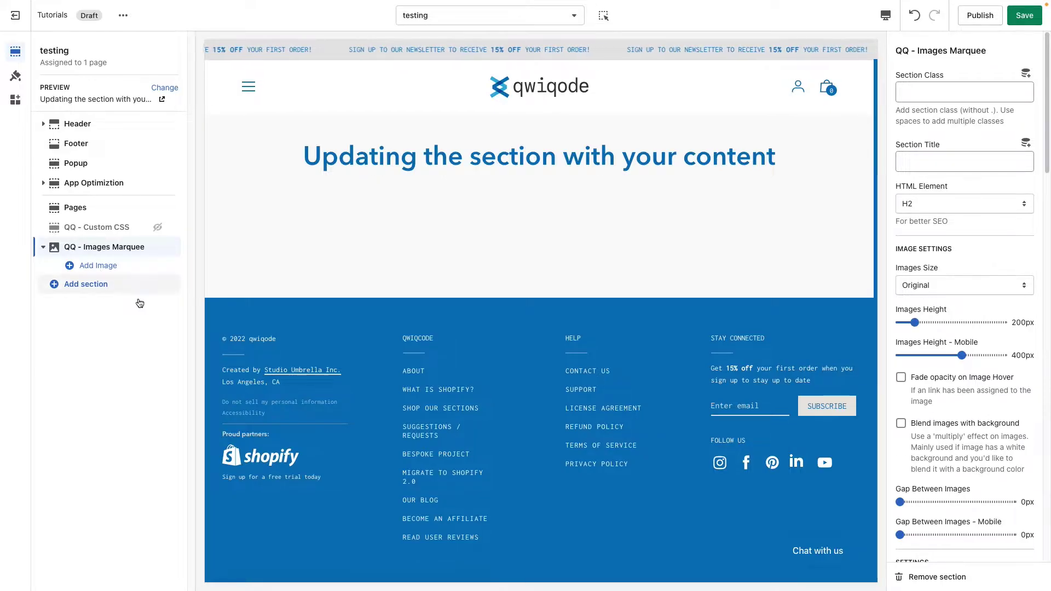
Add a first image block to the marquee using the multicoloured tomatoes picture from the library
left_click(98, 266)
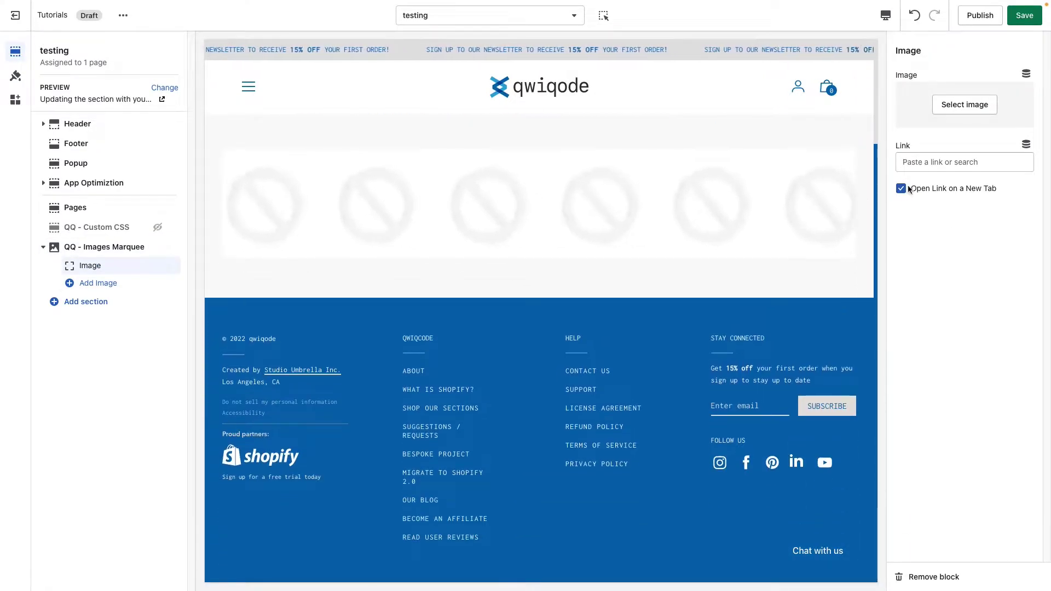
left_click(955, 108)
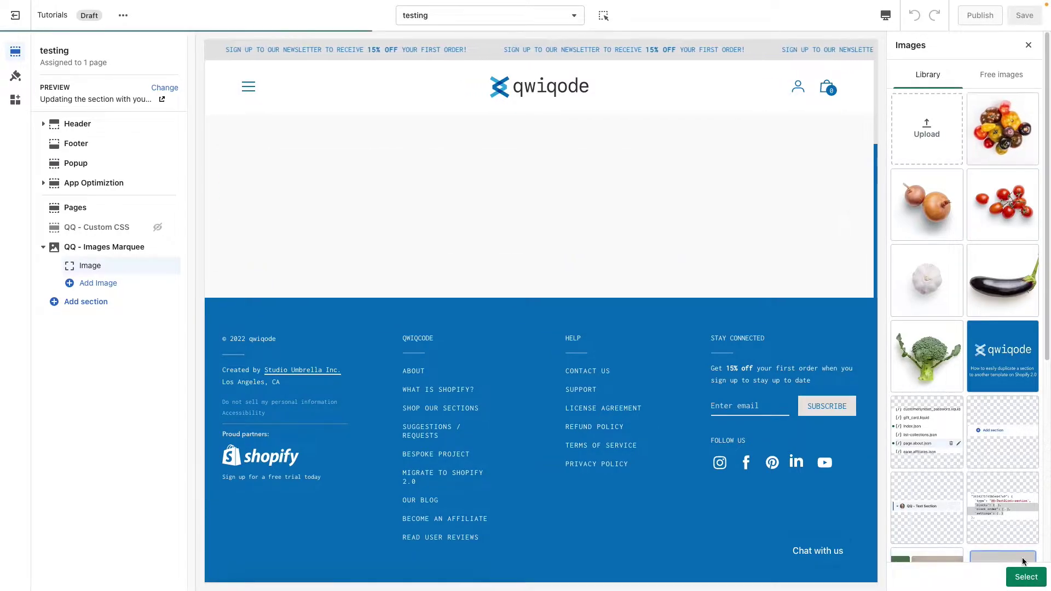
left_click(1003, 140)
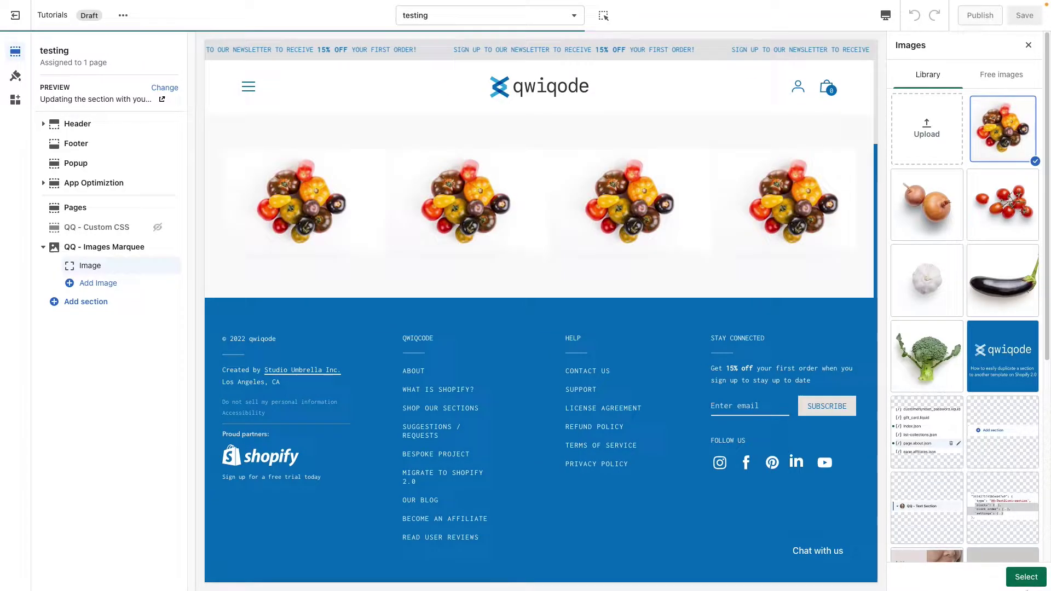
left_click(1026, 578)
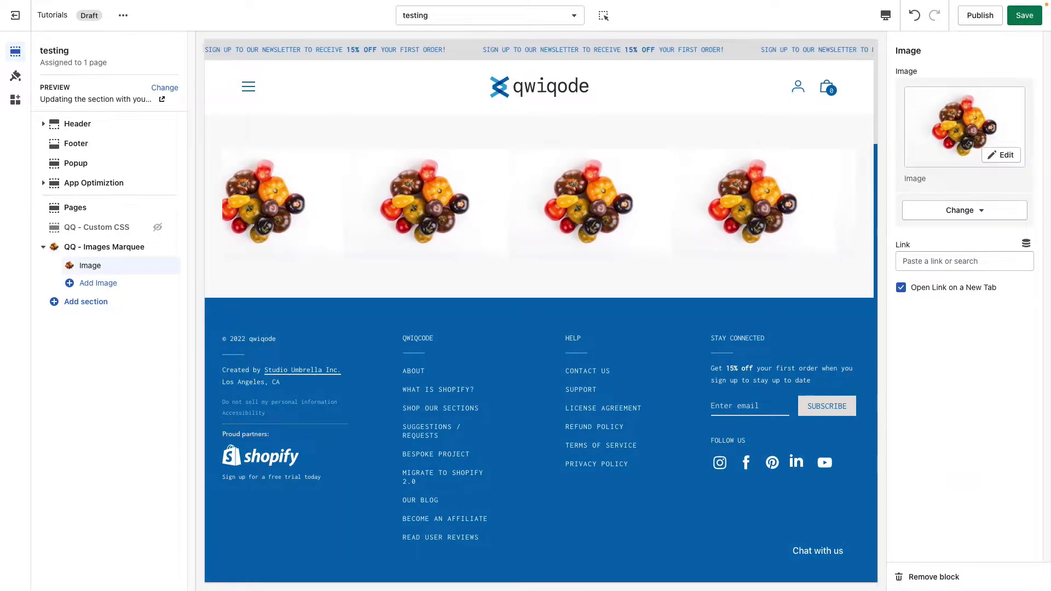
Add a second image block to the marquee using the onions picture from the library
left_click(98, 283)
left_click(963, 104)
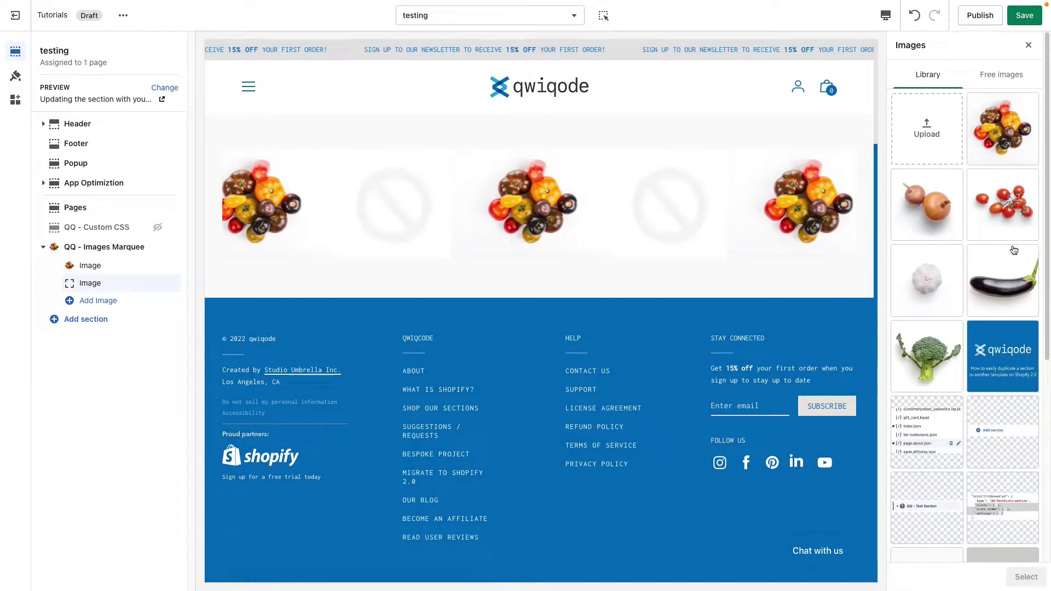
left_click(935, 215)
left_click(1026, 578)
Add a third image block to the marquee using the red cherry tomatoes picture
left_click(96, 301)
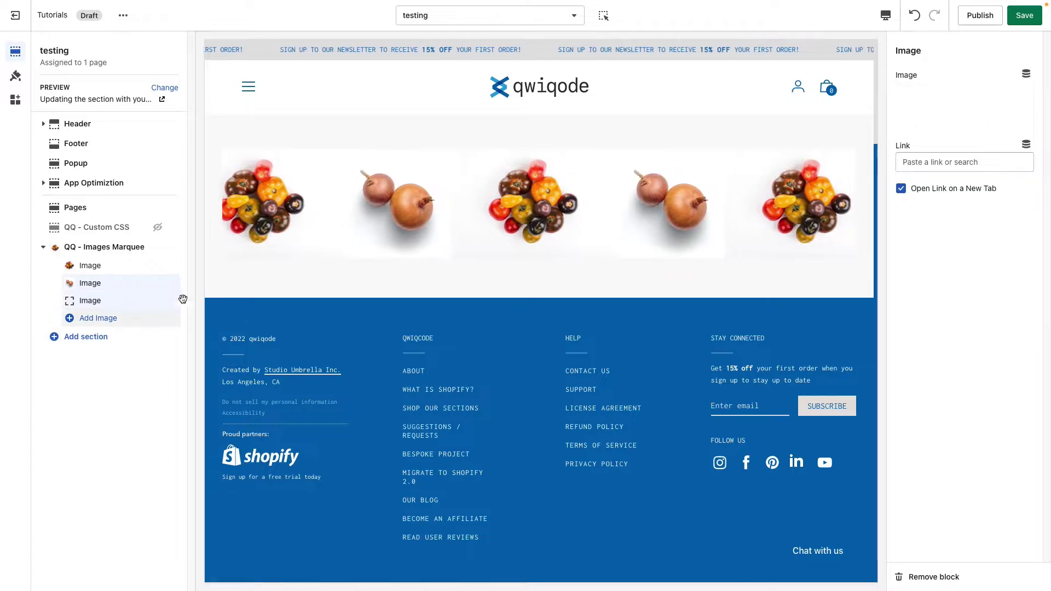
left_click(963, 103)
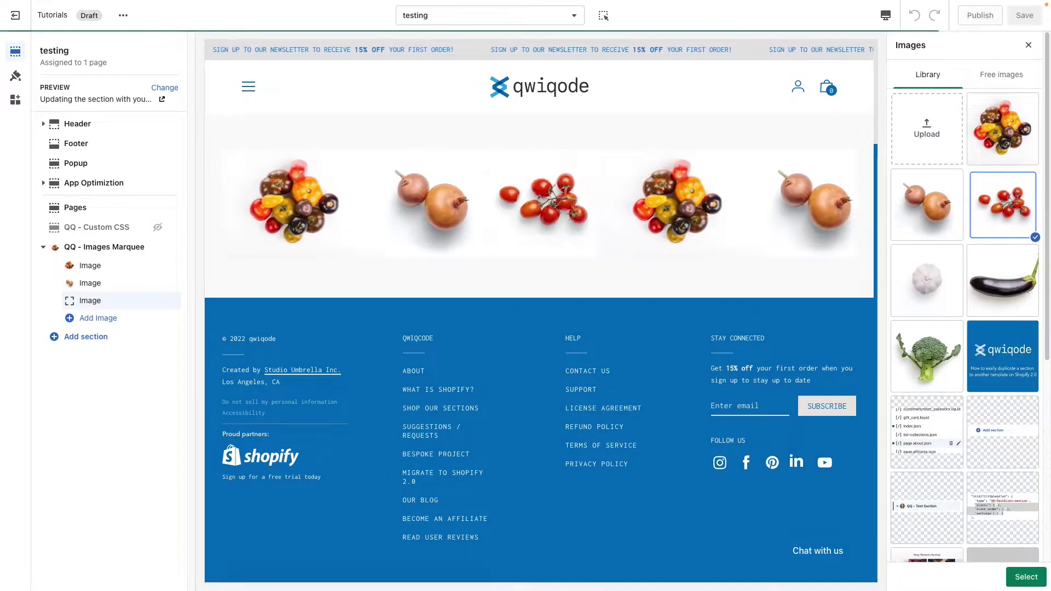
left_click(1026, 578)
Add a fourth image block to the marquee using the garlic picture
left_click(127, 319)
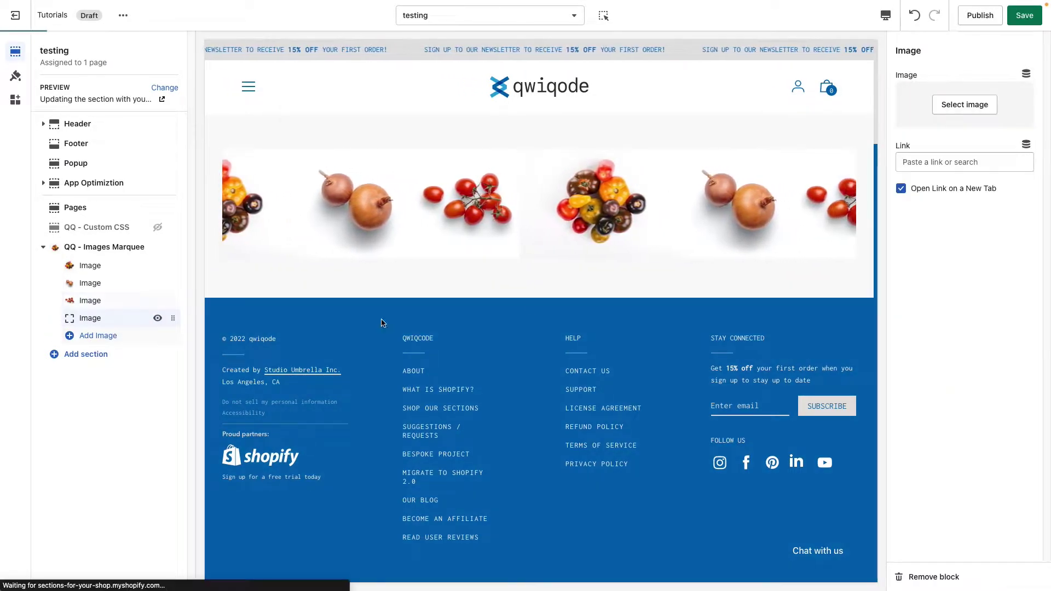
left_click(965, 105)
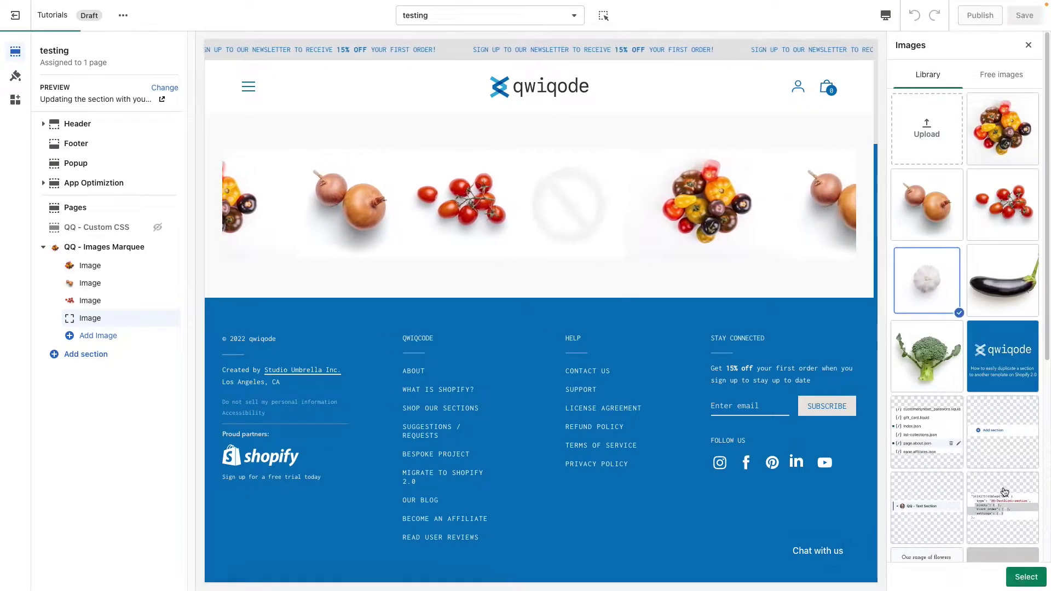
left_click(1026, 579)
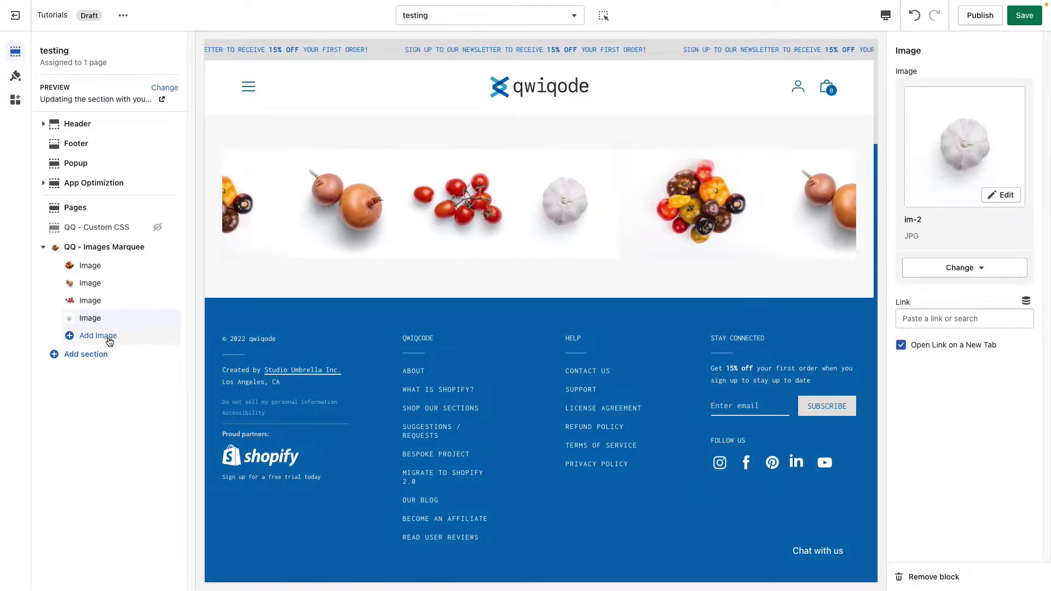
Add a fifth image block to the marquee using the eggplant picture
left_click(105, 336)
left_click(964, 105)
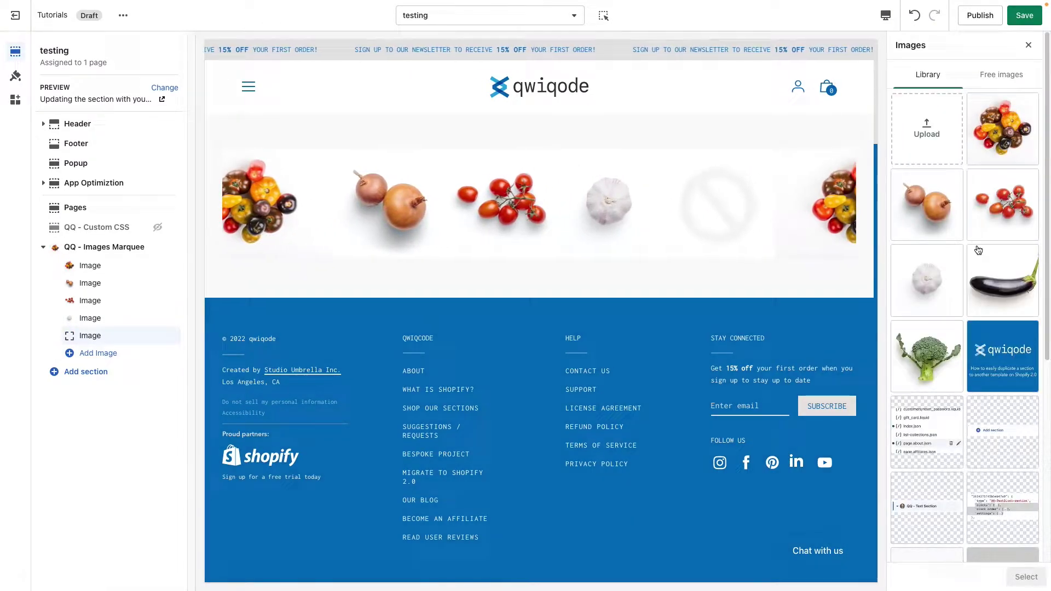
left_click(1003, 281)
left_click(1026, 576)
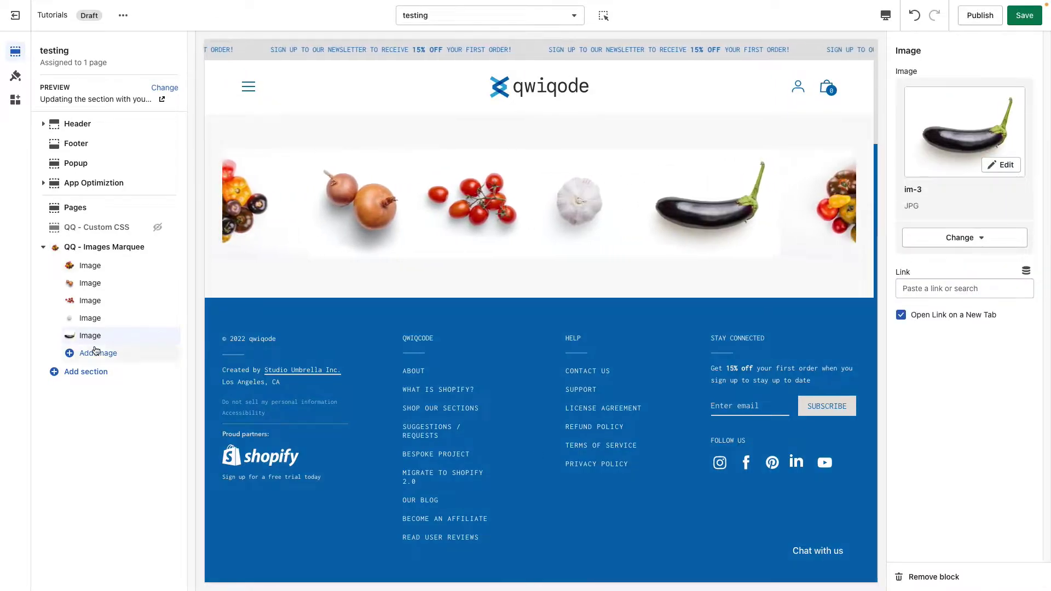
Add a sixth image block to the marquee using the broccoli picture
left_click(165, 351)
left_click(964, 105)
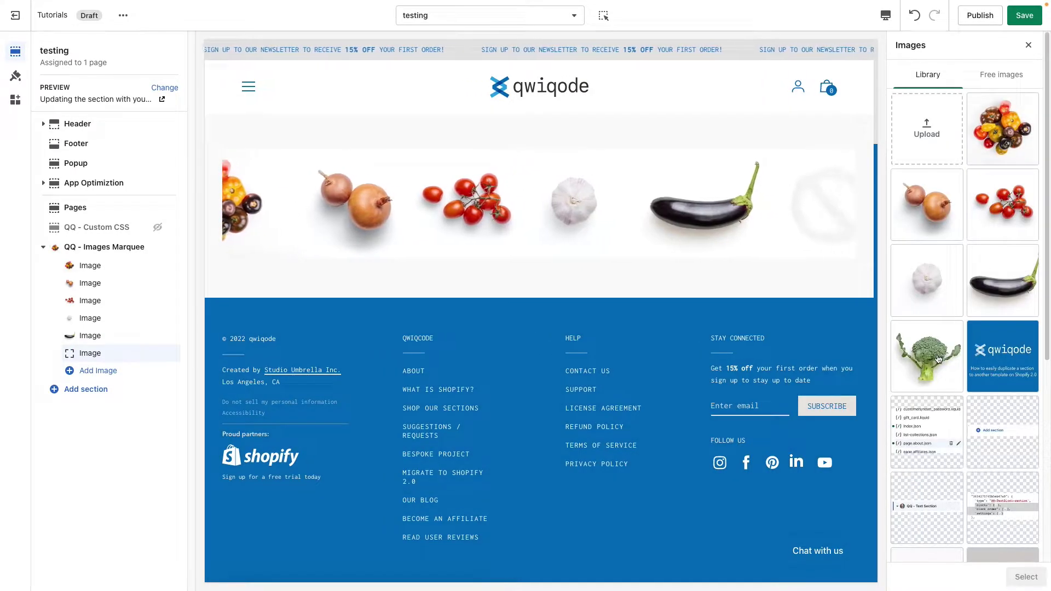
left_click(942, 358)
left_click(1026, 577)
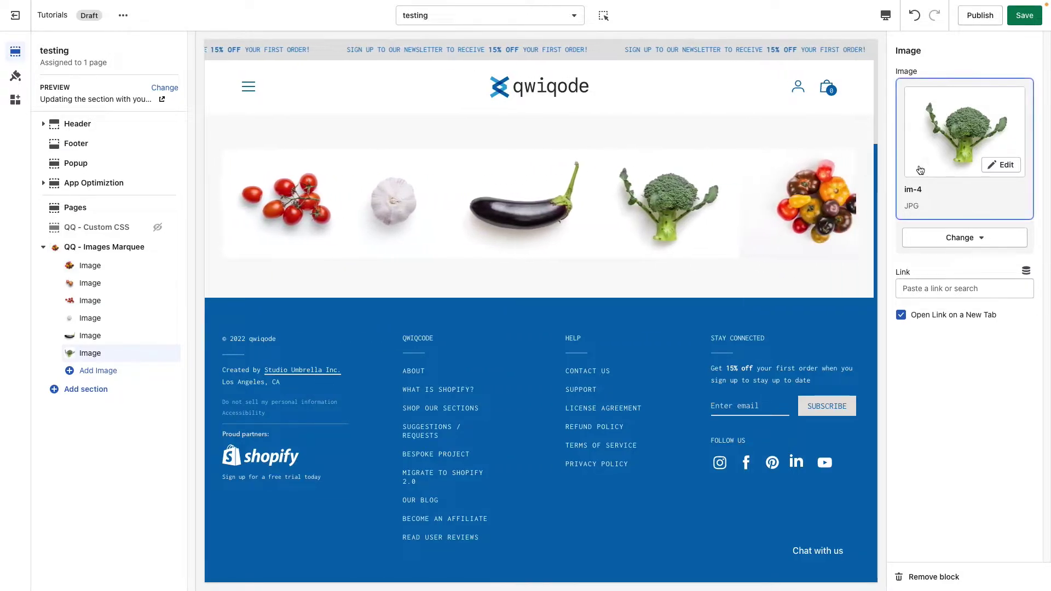
Link the broccoli image block to the Insights blog
left_click(948, 285)
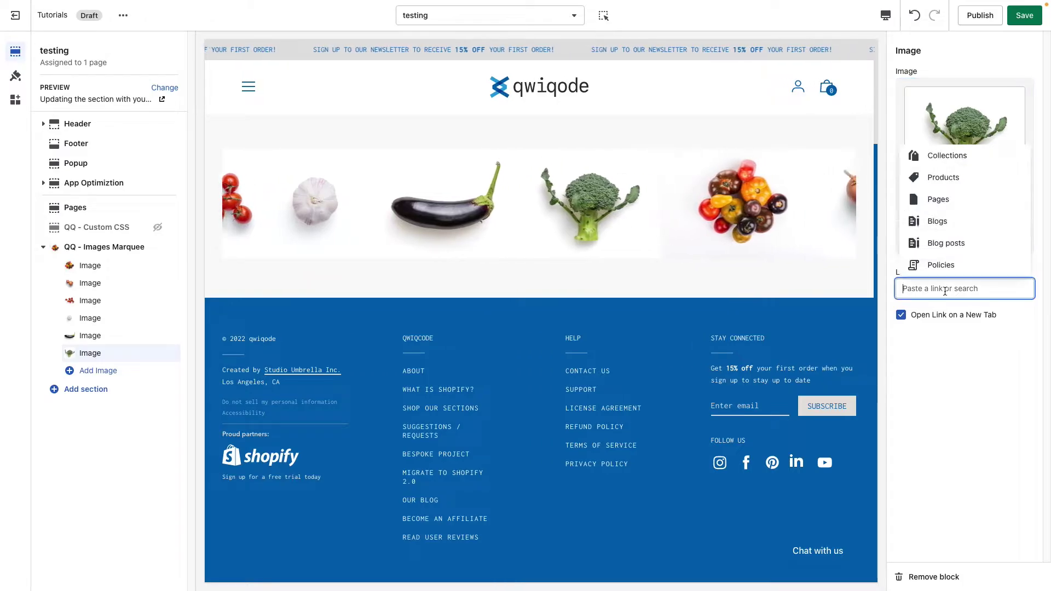
left_click(961, 222)
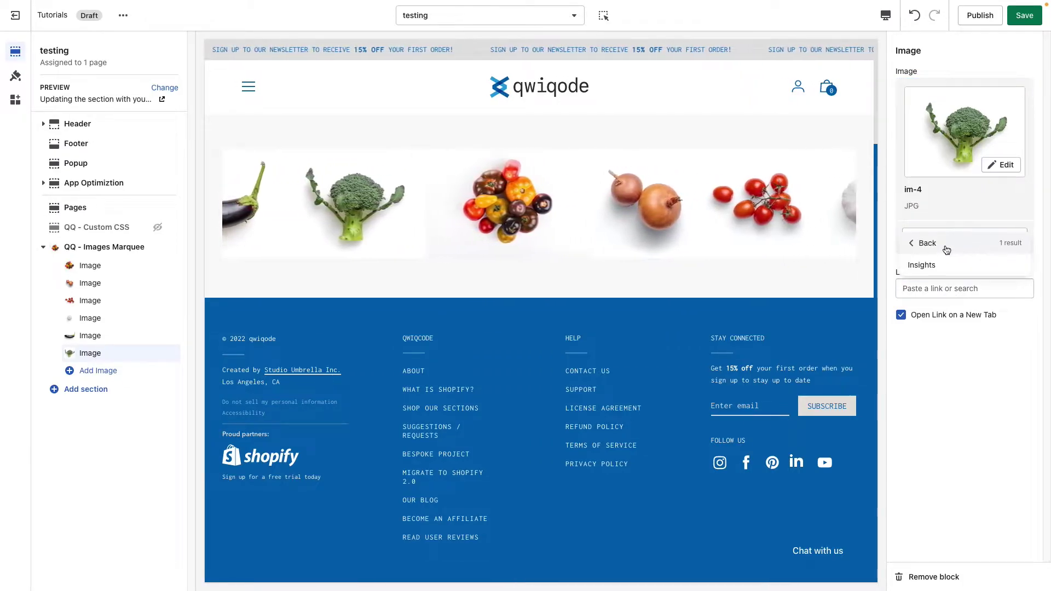
left_click(946, 268)
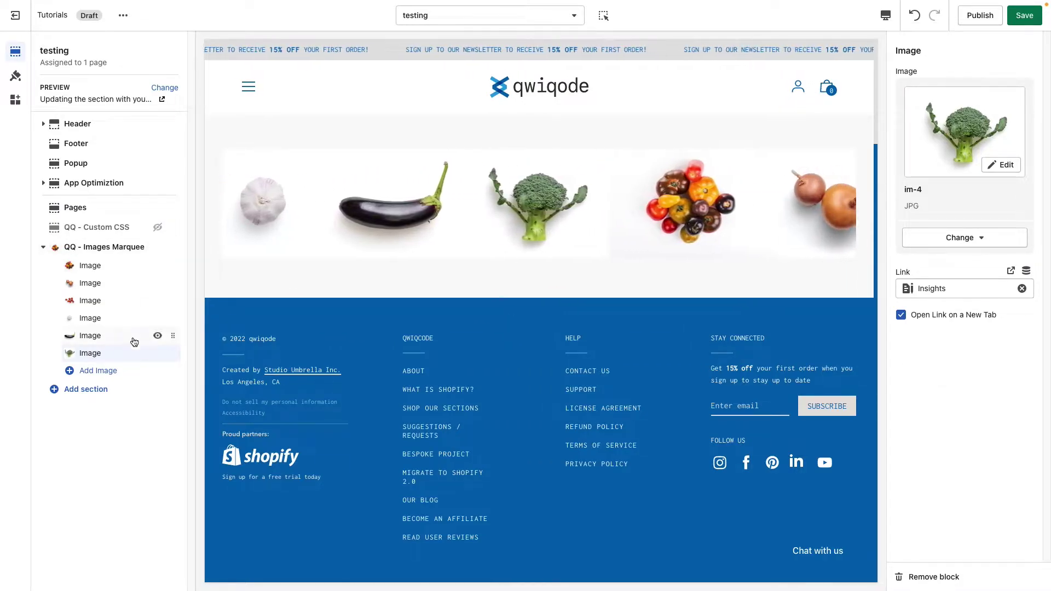
Set the section title of QQ - Images Marquee to "The ingredients"
left_click(106, 251)
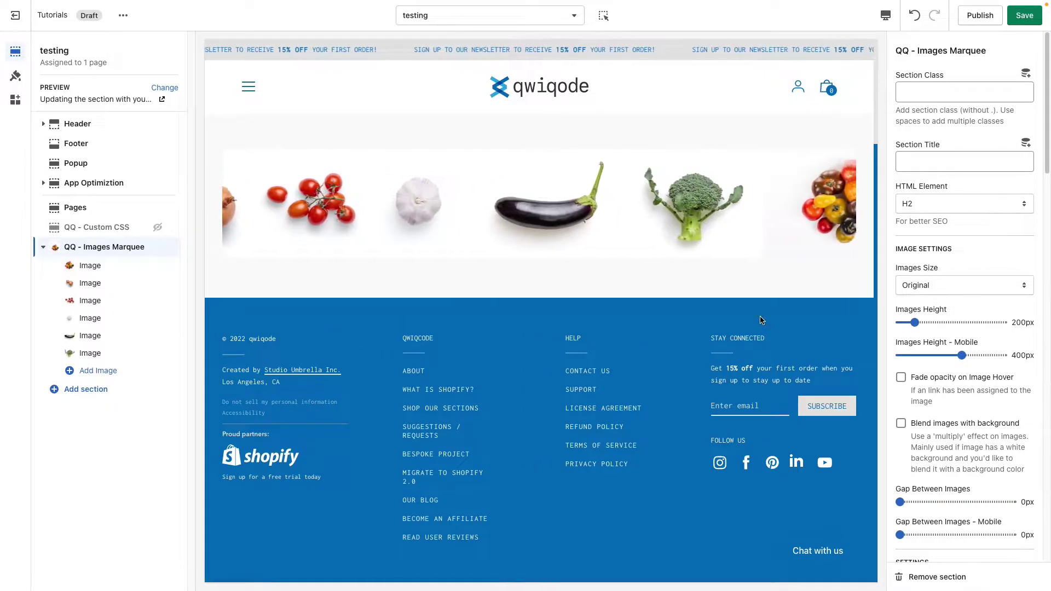
left_click(942, 160)
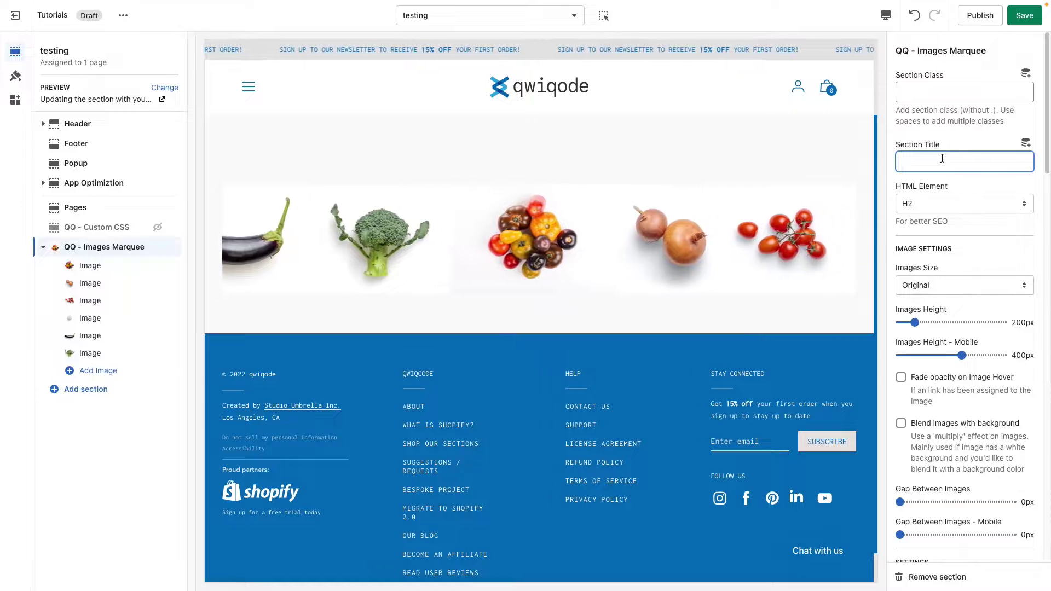
type("T")
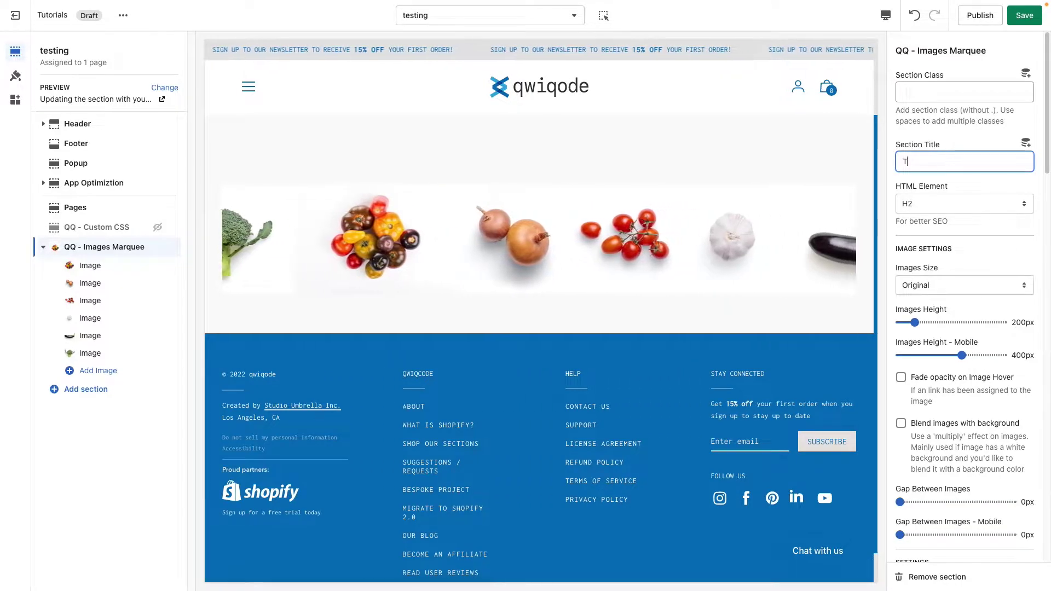
type("he ingredients")
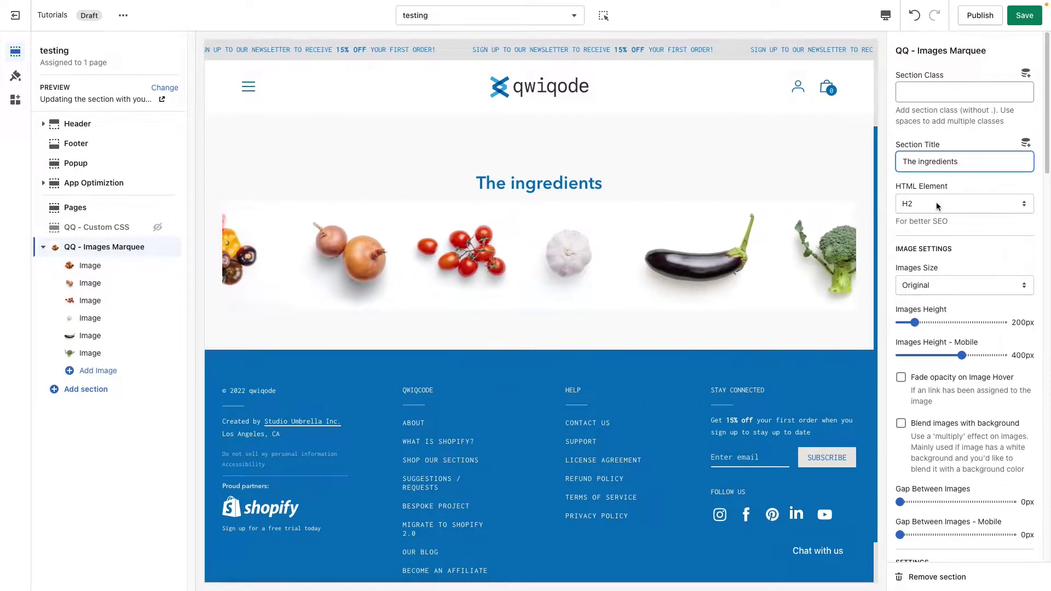
Review the title's HTML element options, keeping H2, and set the marquee's images size to Landscape
left_click(936, 204)
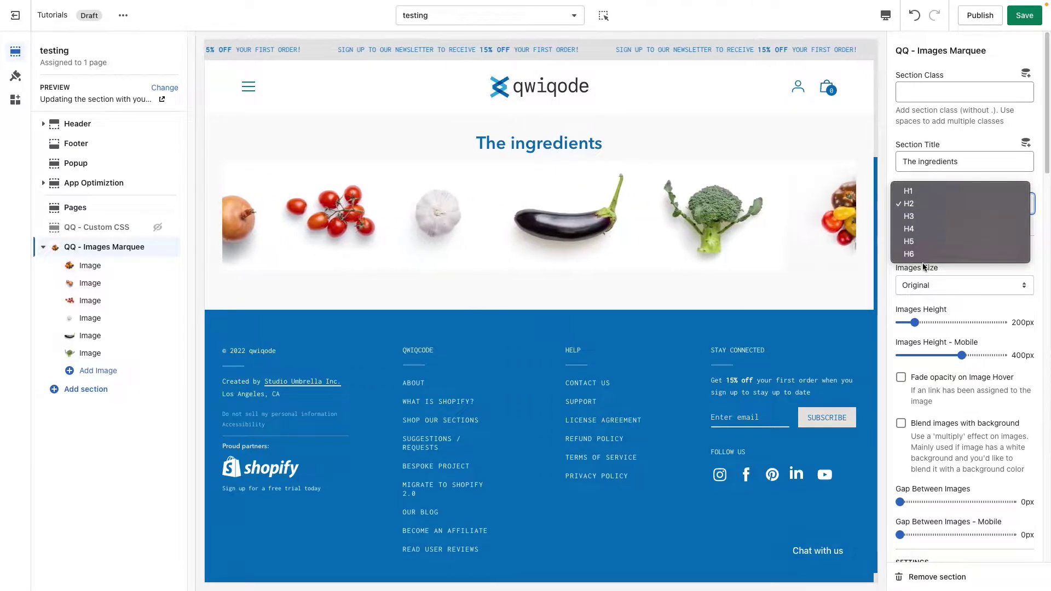
left_click(912, 180)
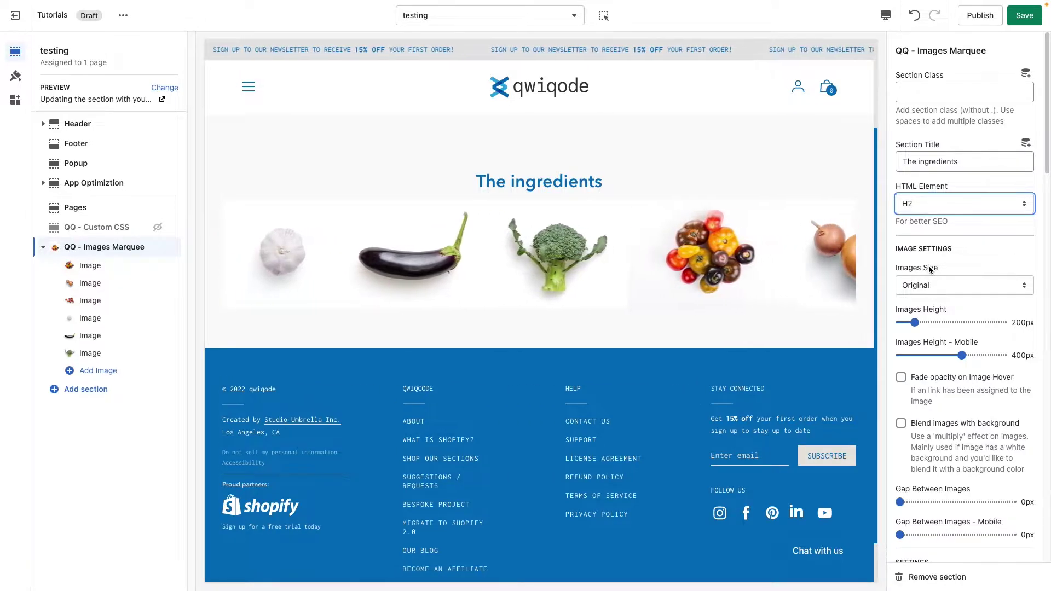
left_click(933, 289)
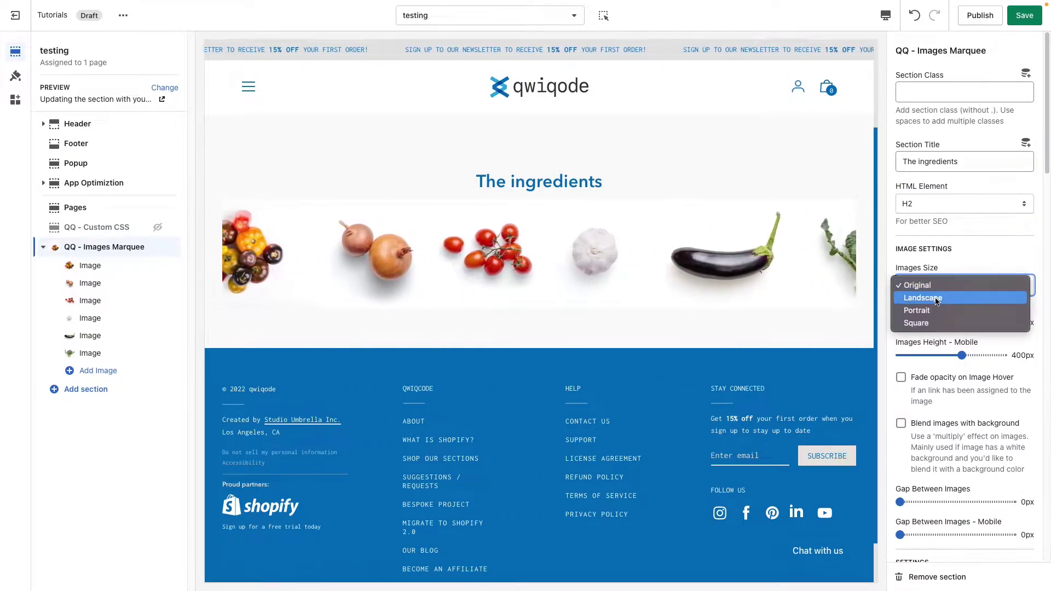
left_click(936, 299)
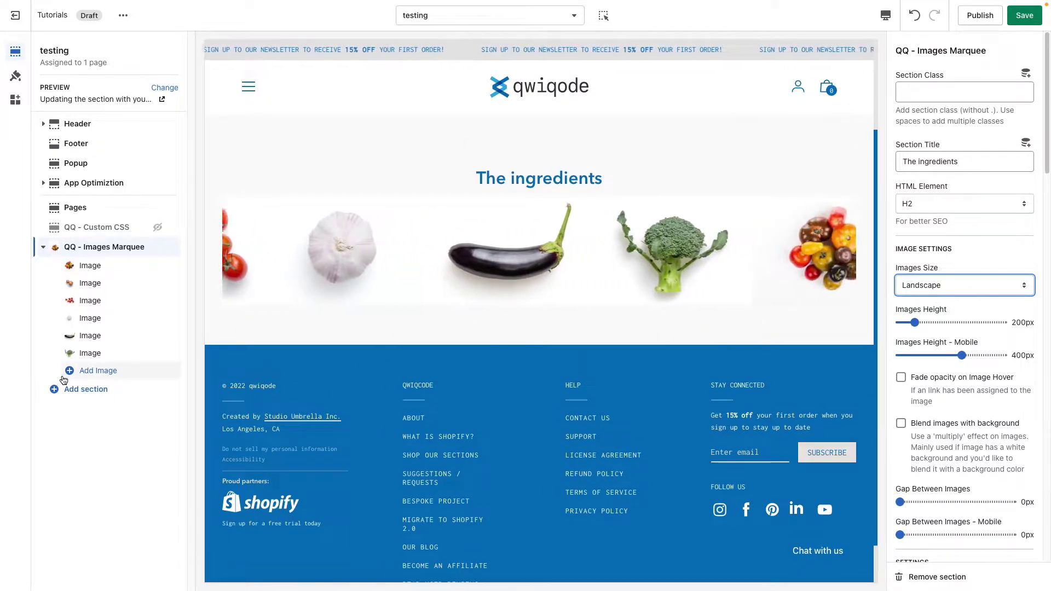
Add a seventh image block with the rose-gold watch picture watch2 and hide that block from the marquee
left_click(94, 371)
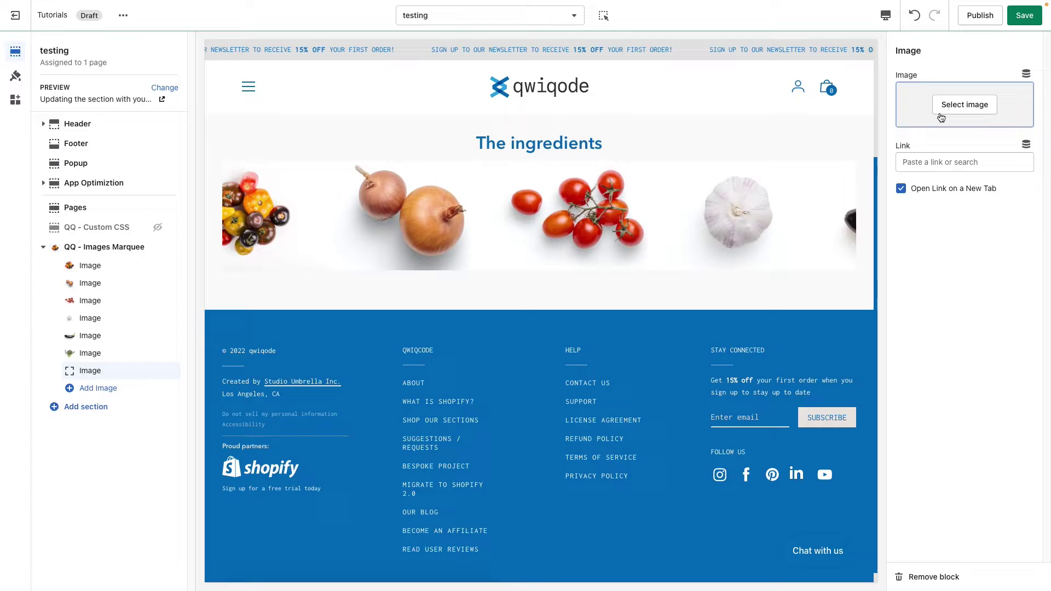
left_click(961, 103)
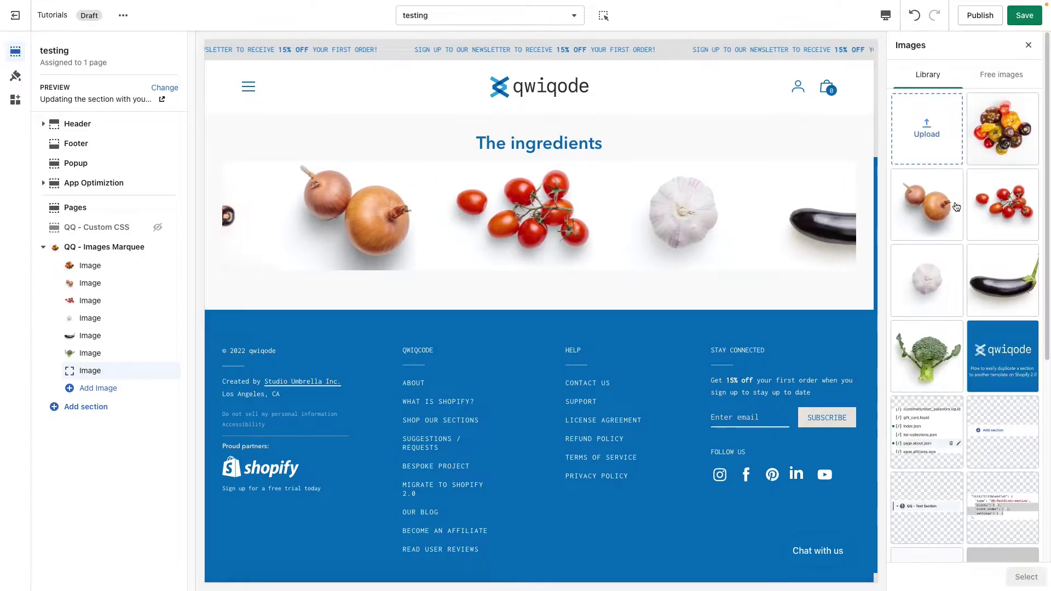
scroll(946, 328, "down", 6)
left_click(937, 407)
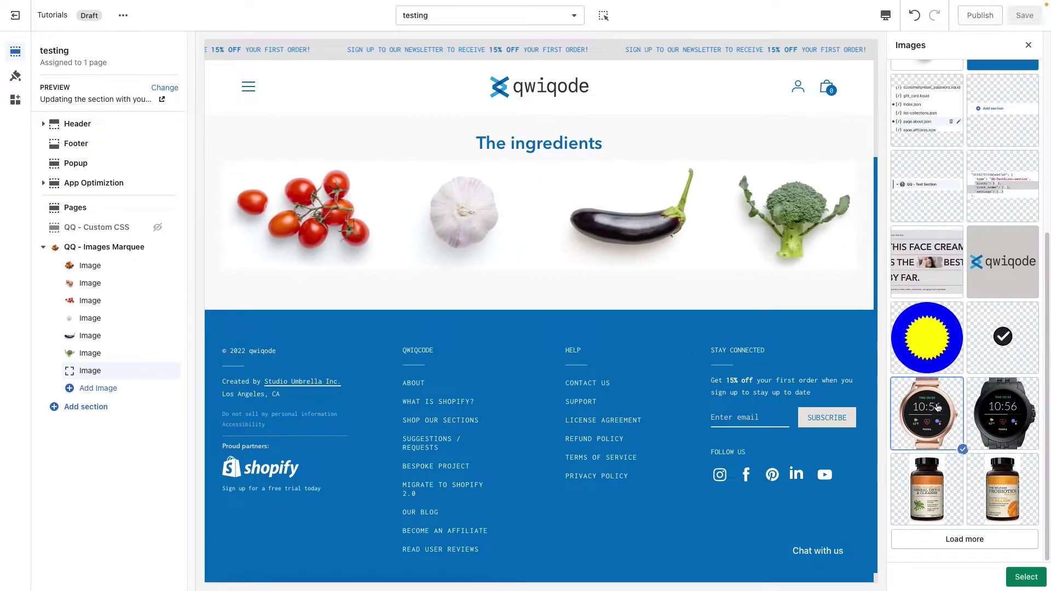
left_click(1024, 576)
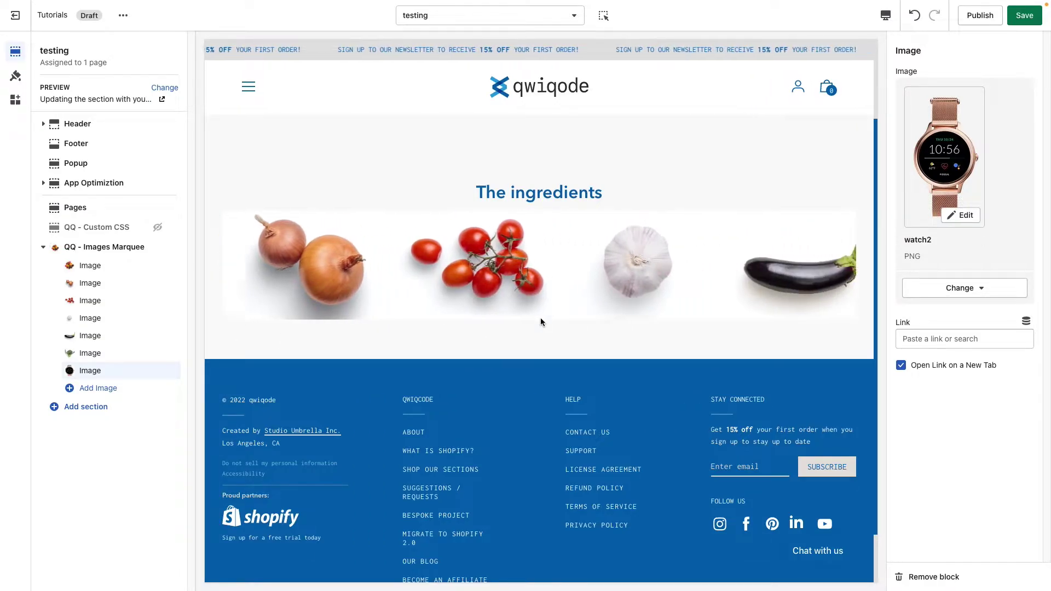
mouse_move(89, 372)
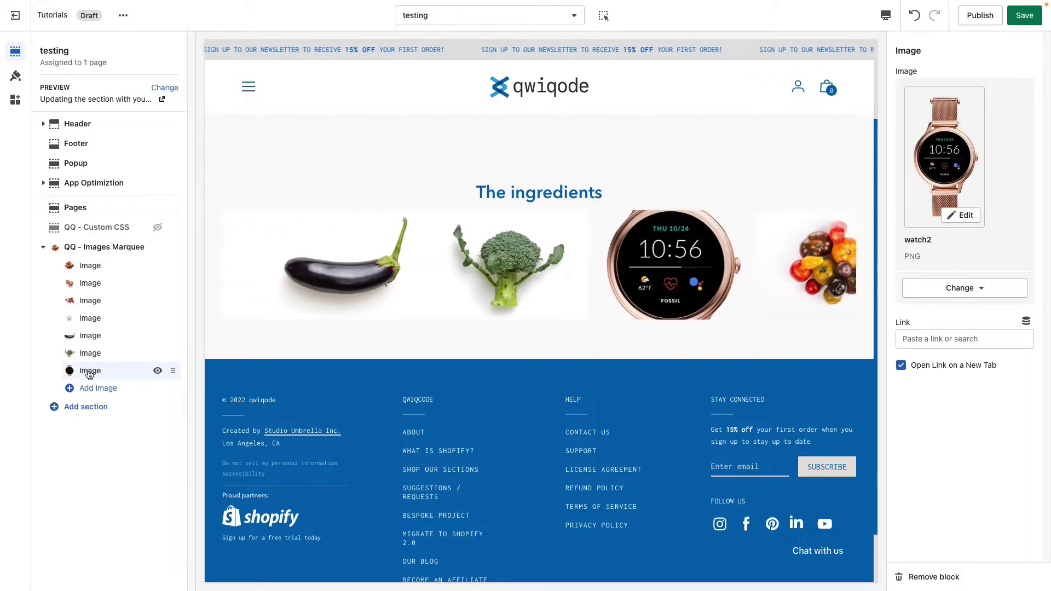
left_click(157, 371)
Try the Portrait and Square image sizes on the QQ - Images Marquee section and set Images Size to Original
left_click(767, 281)
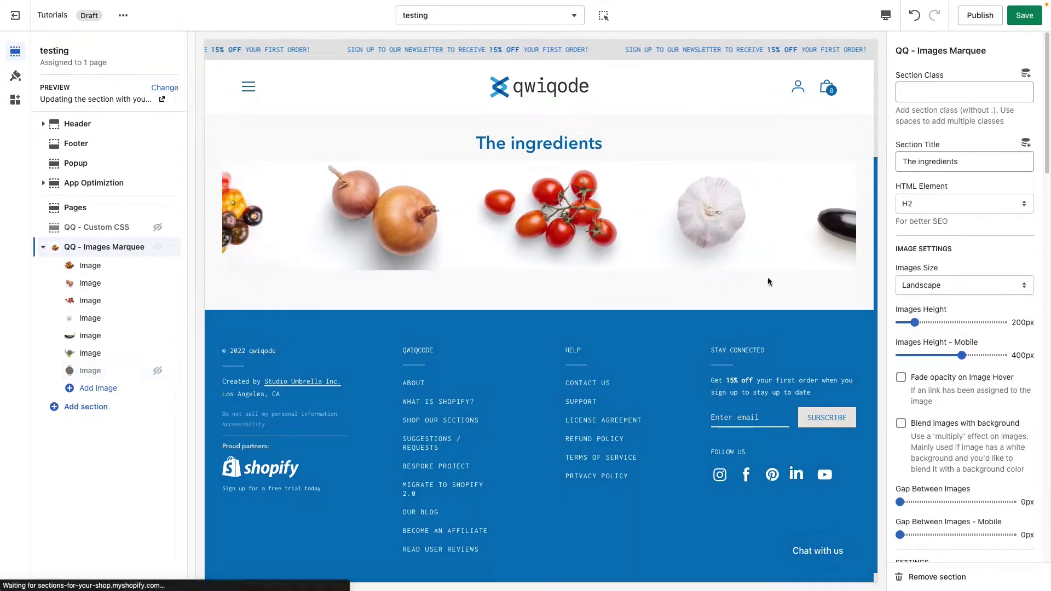
scroll(937, 284, "down", 1)
left_click(938, 263)
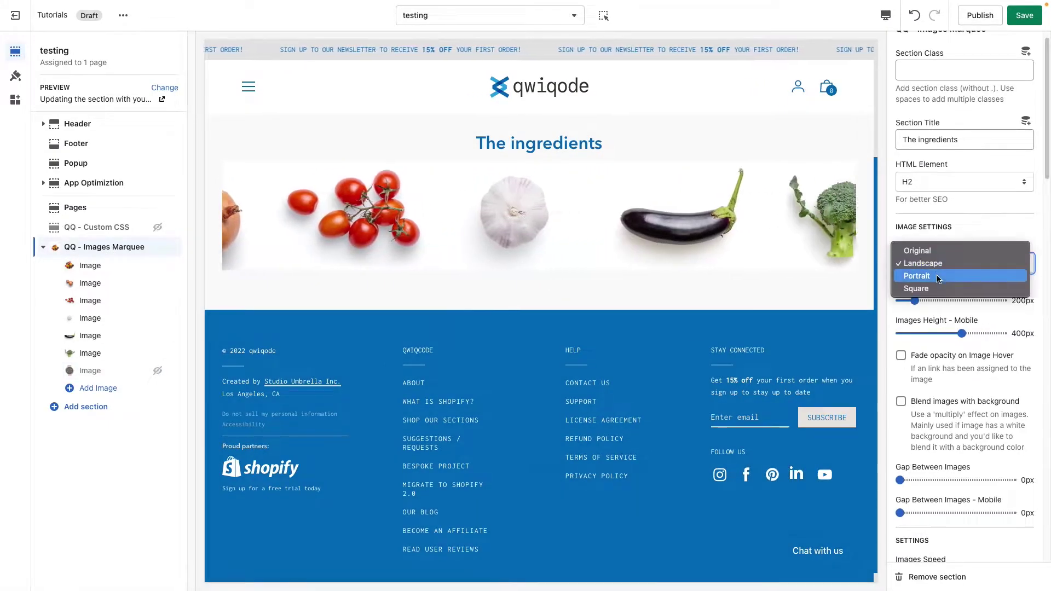
left_click(937, 277)
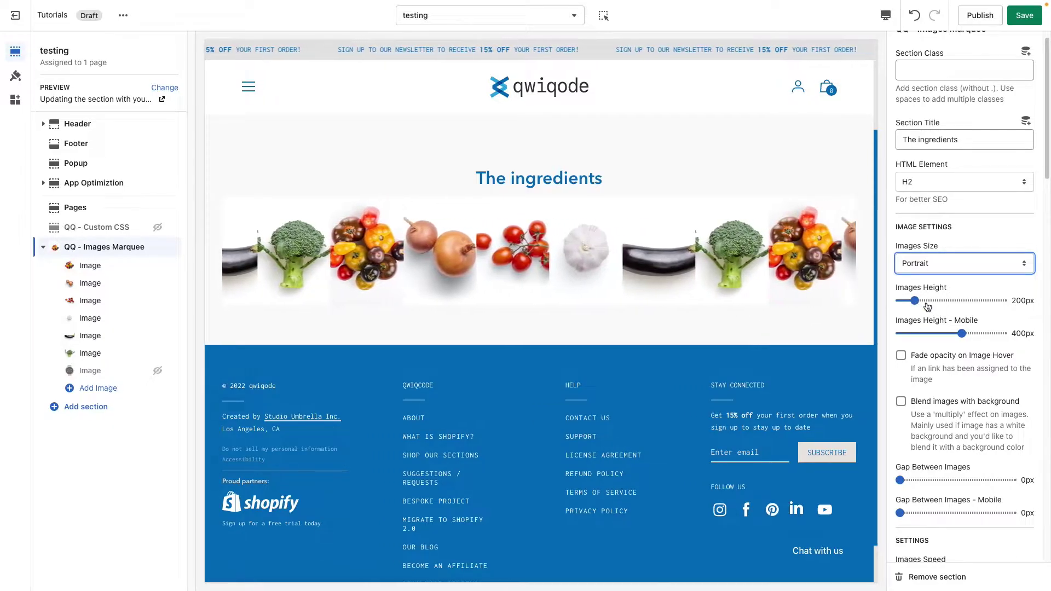
left_click(928, 267)
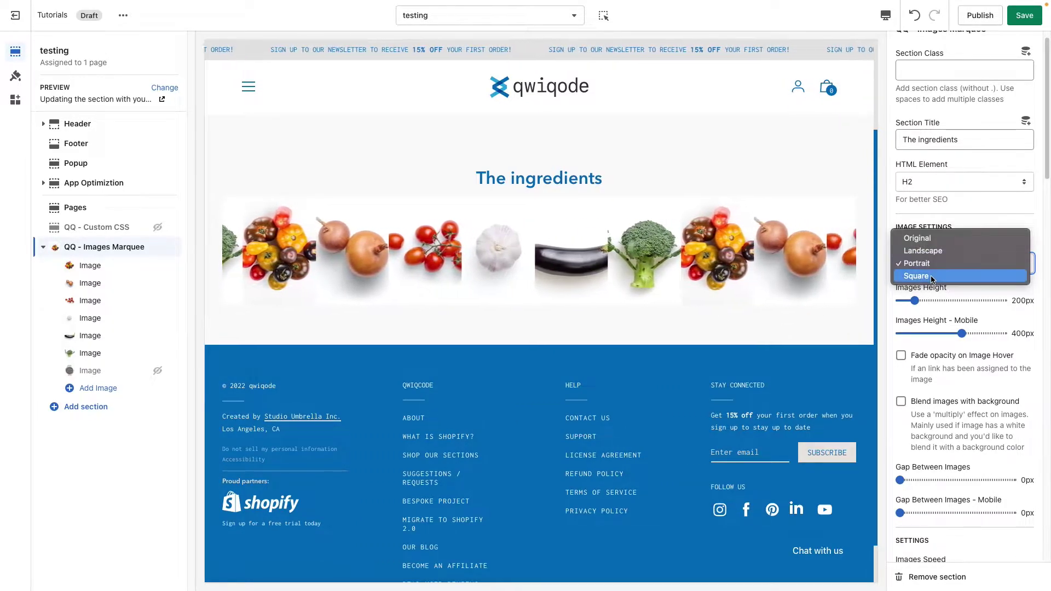
left_click(931, 277)
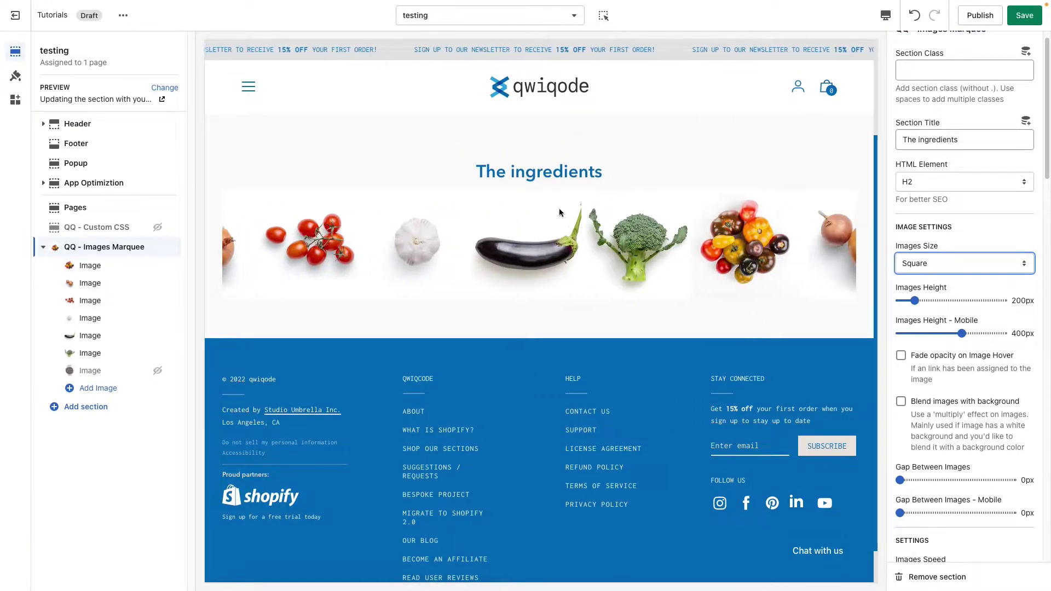
left_click(966, 264)
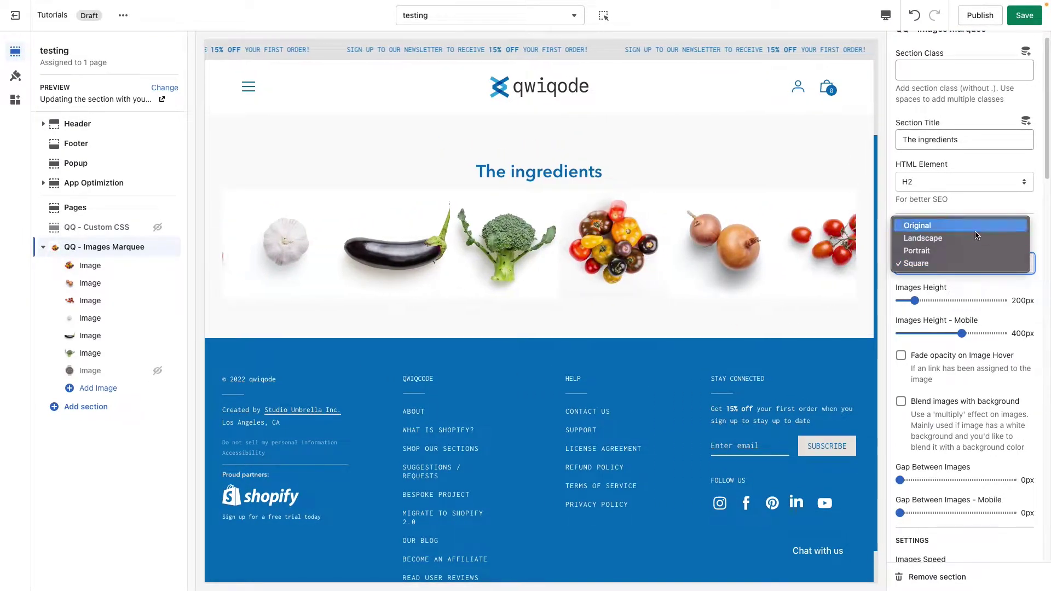
left_click(975, 230)
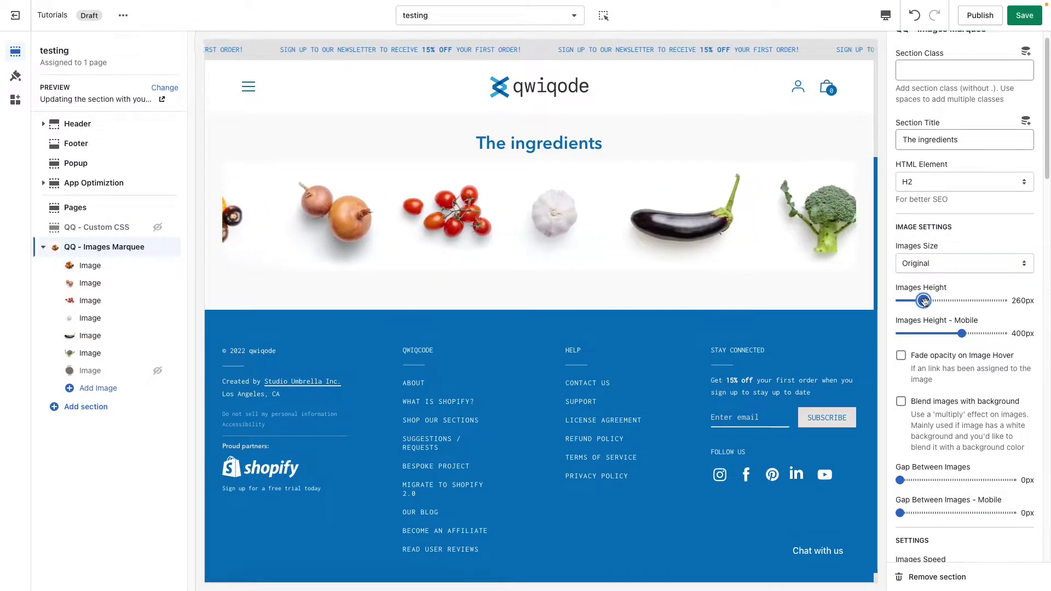
Set the marquee's Images Height to 210px and, using the mobile preview, its mobile images height to 160px
left_click_drag(930, 301, 957, 303)
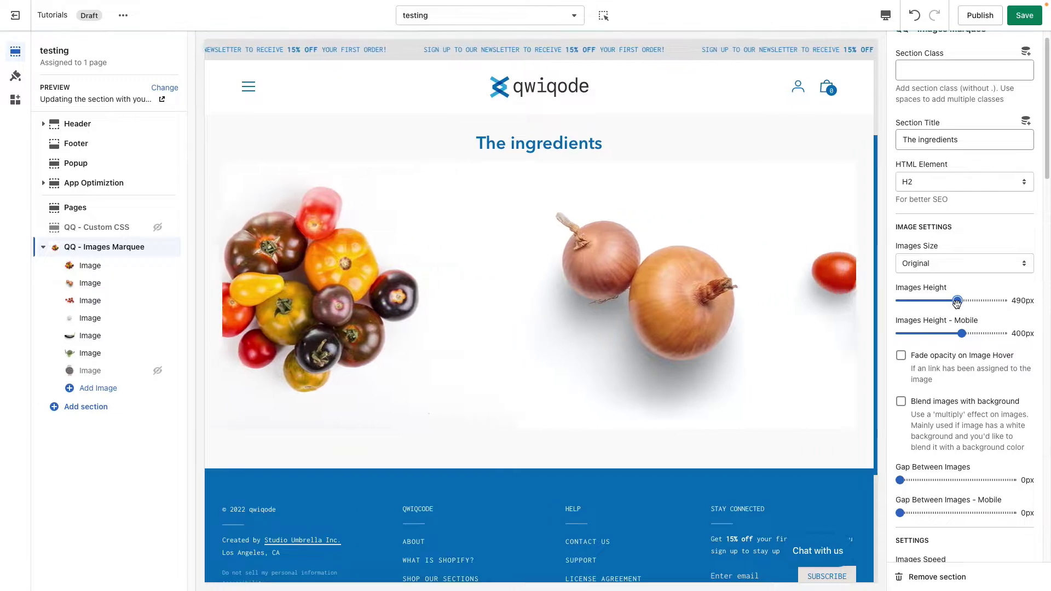
left_click_drag(956, 302, 916, 304)
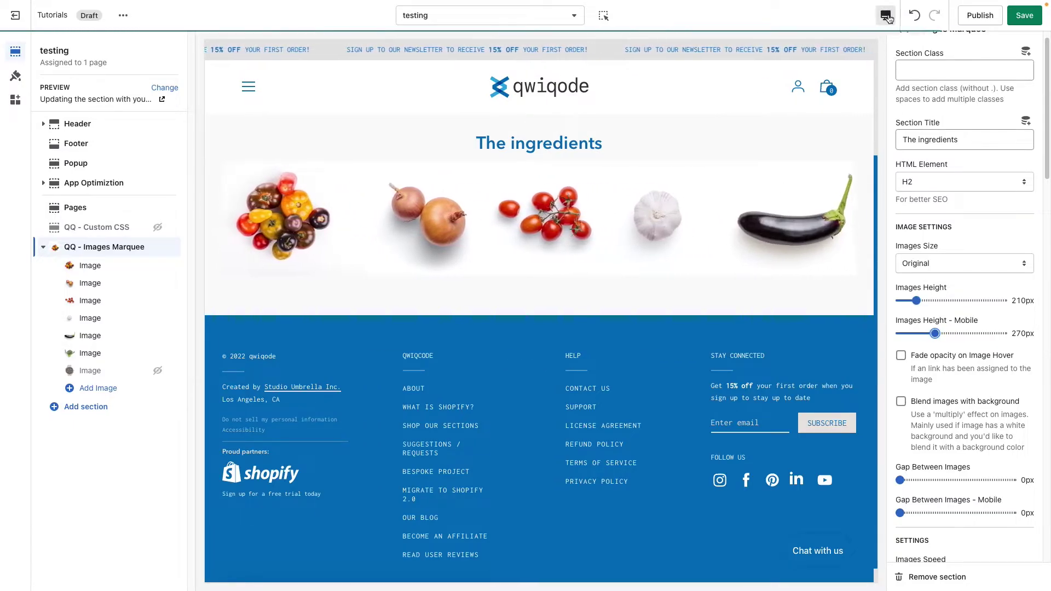
left_click(898, 47)
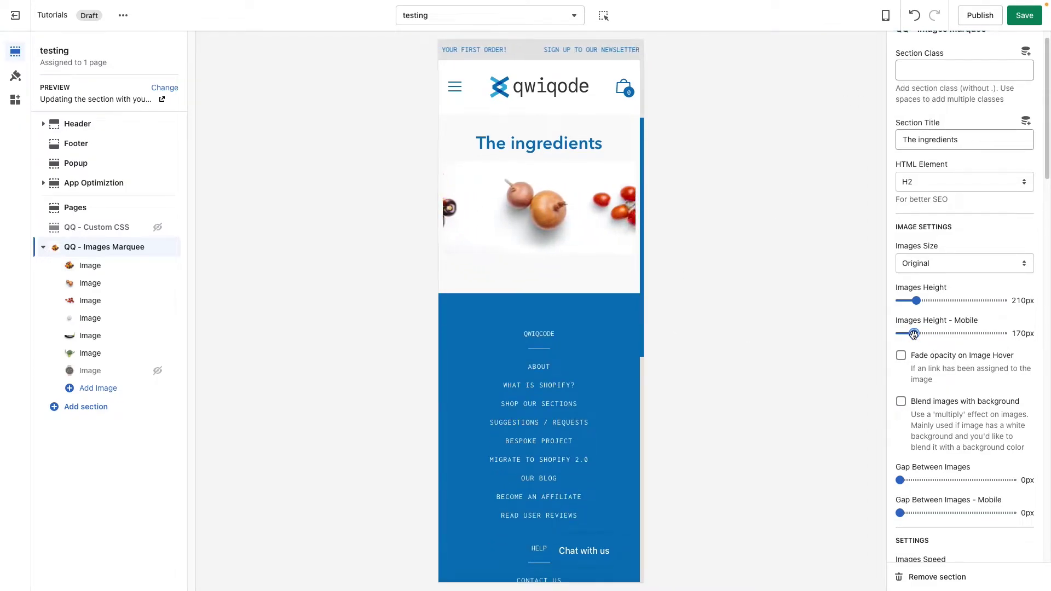
left_click_drag(914, 334, 912, 334)
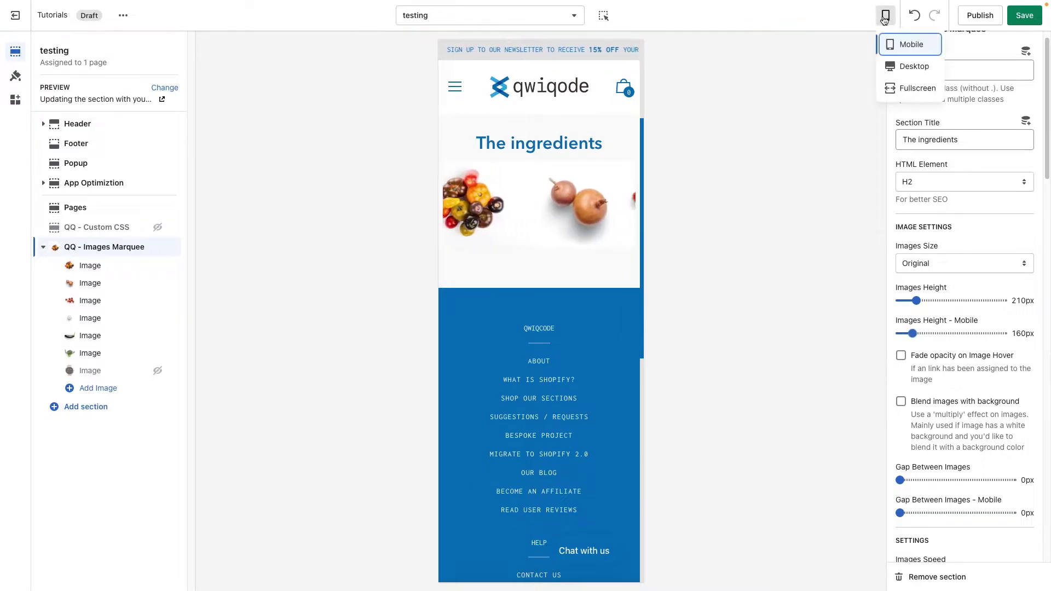
left_click(911, 66)
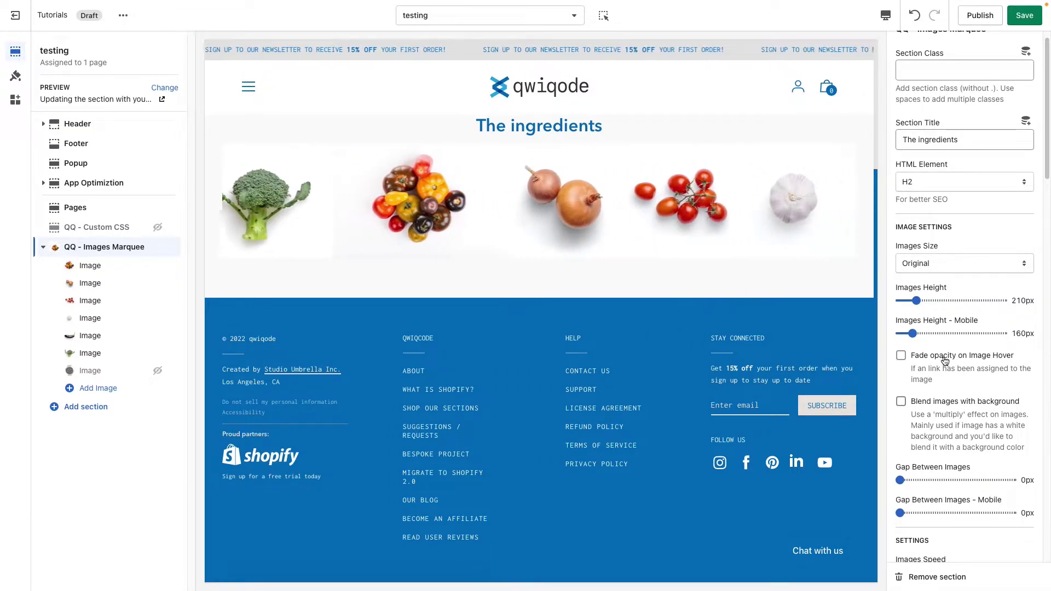
Try the marquee's fade opacity on image hover option and turn it off again
left_click(945, 361)
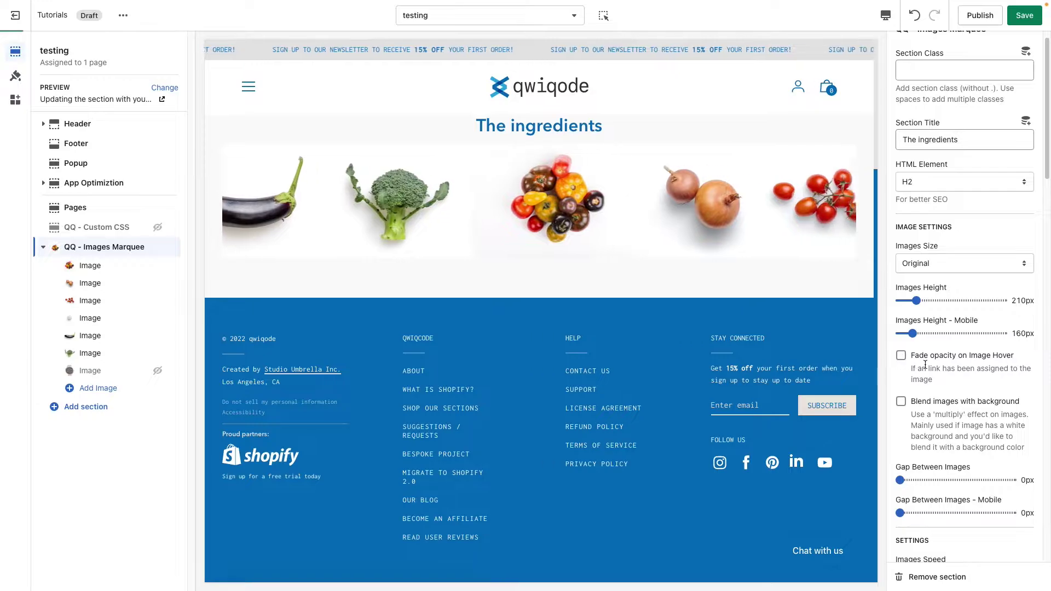
left_click(900, 355)
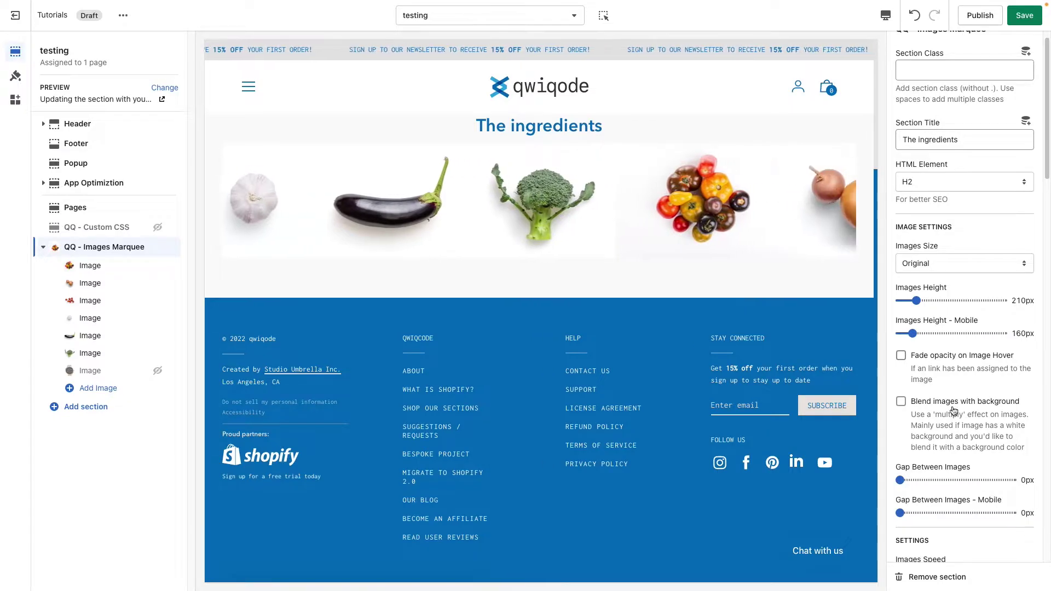
Try blending the images with the background and a 94px gap between images, and turn the blending off again
scroll(952, 411, "down", 1)
scroll(948, 418, "down", 2)
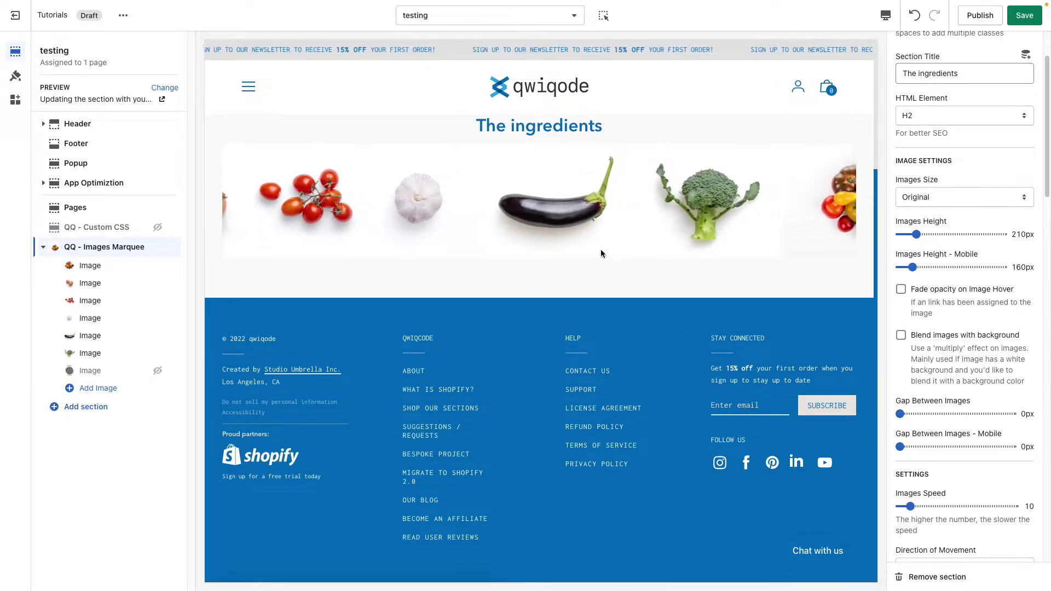
scroll(602, 292, "up", 1)
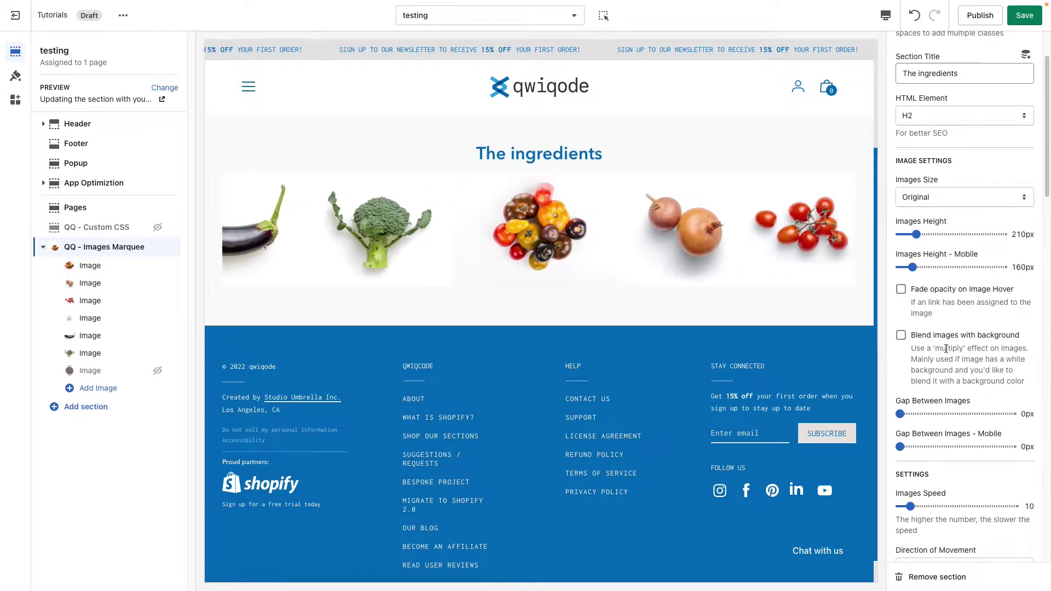
left_click(920, 337)
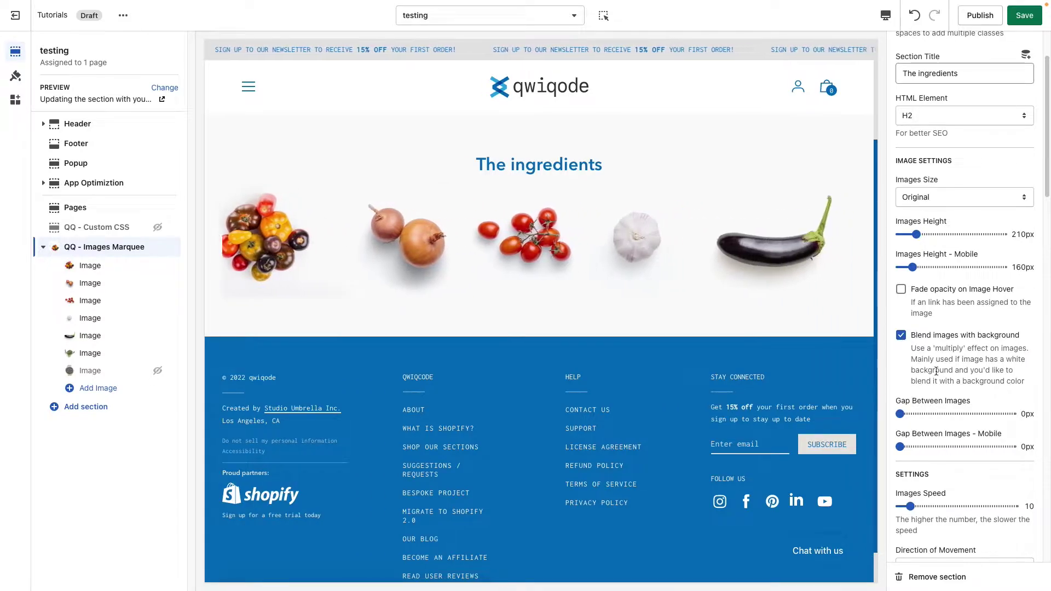
scroll(936, 371, "down", 3)
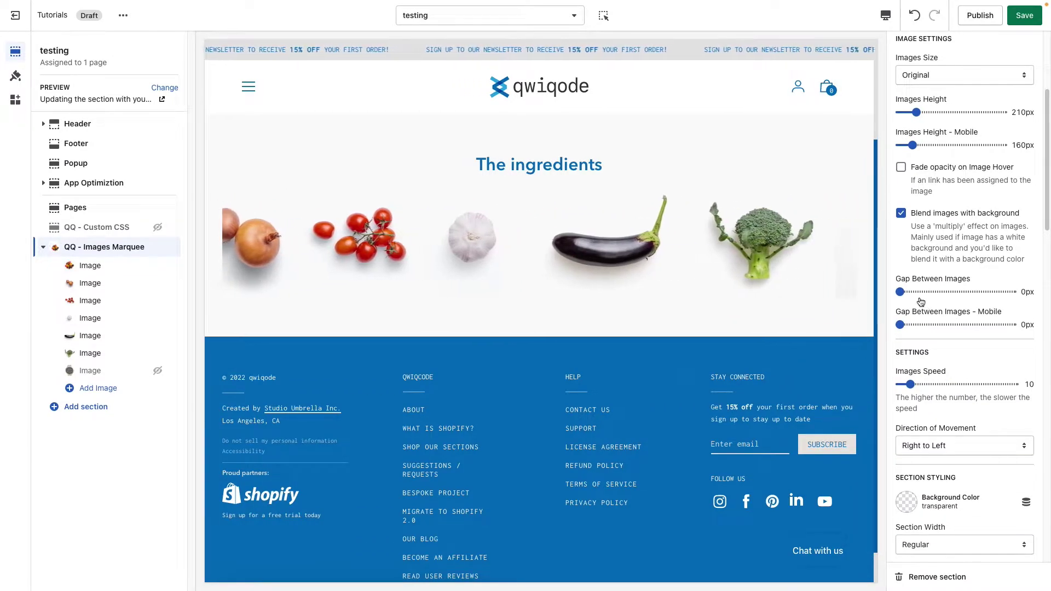
scroll(935, 308, "up", 1)
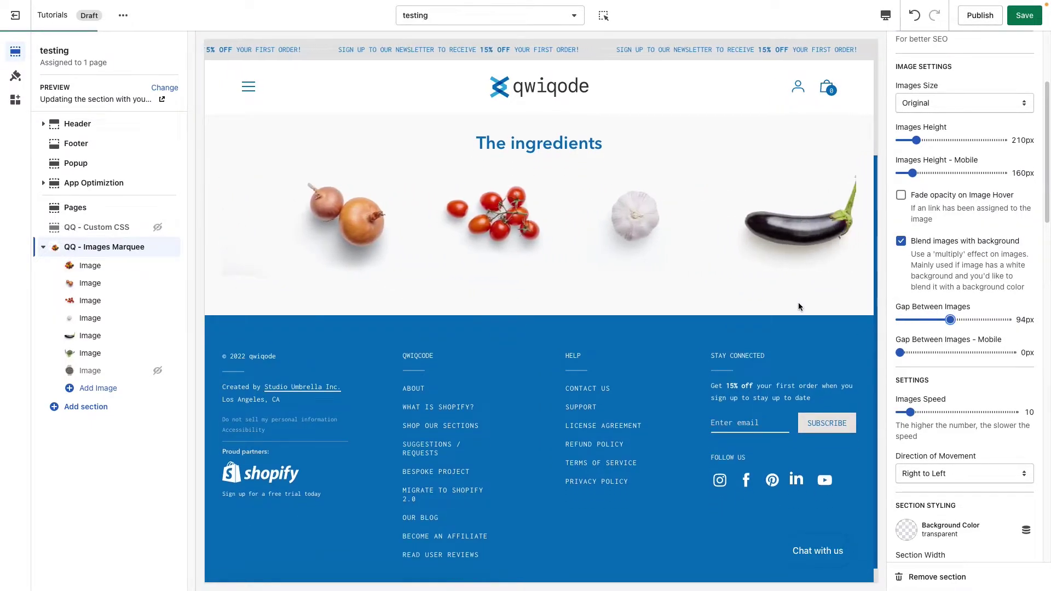
left_click(901, 242)
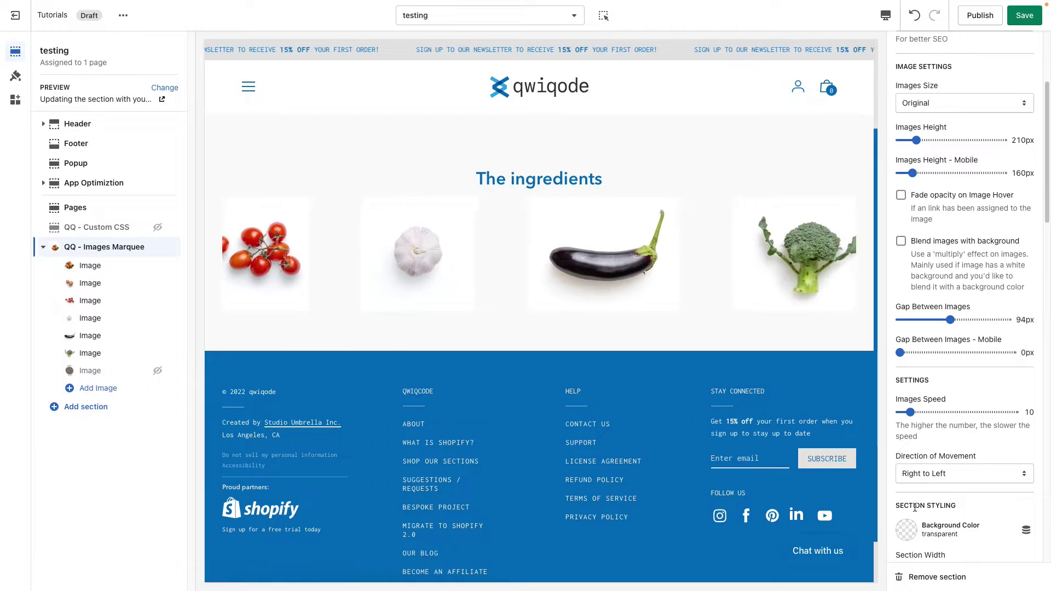
Set the marquee section's background color to the light grey E5E5E5 from the currently used colors
left_click(905, 538)
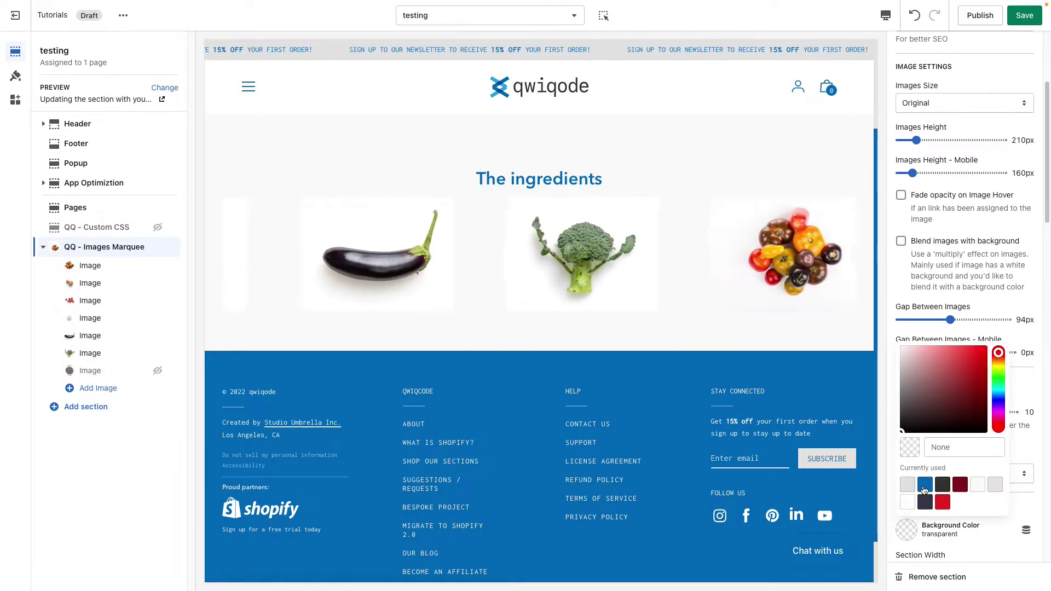
left_click(907, 484)
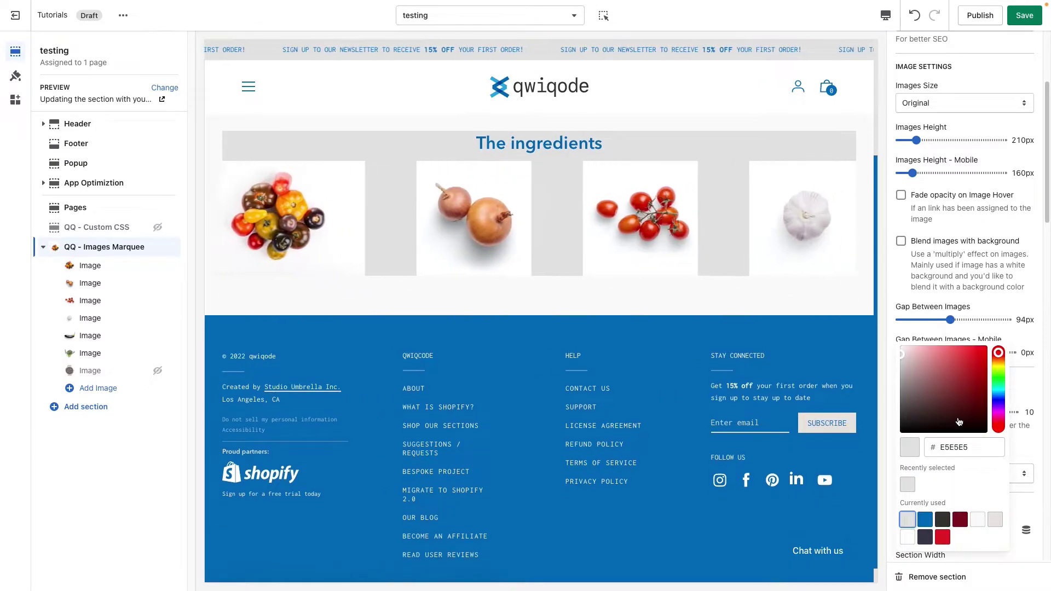
left_click(719, 305)
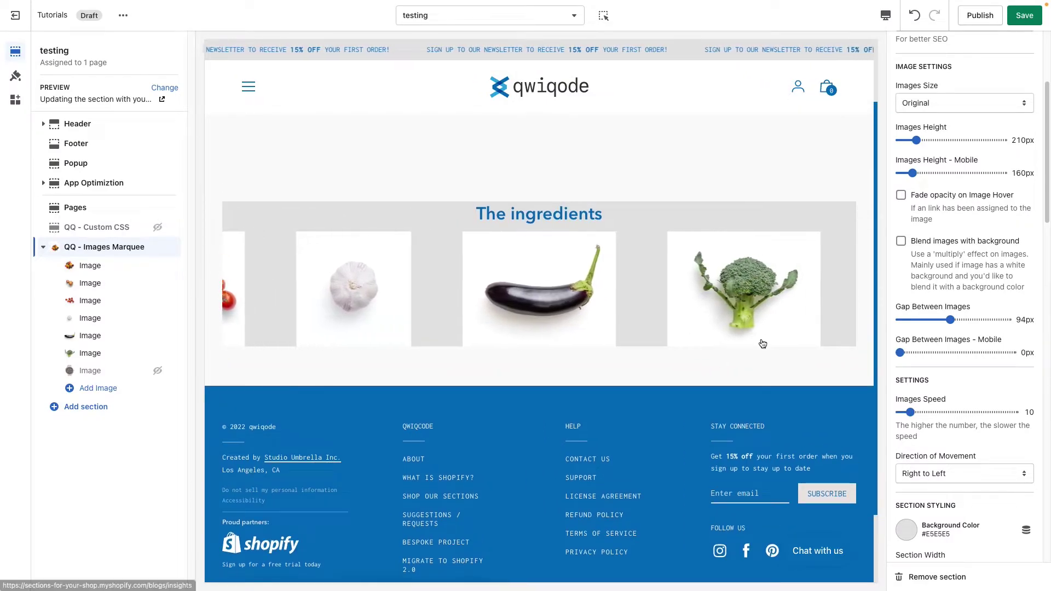
Set the gap between images to 40px and enable blending the images with the background
left_click_drag(950, 319, 921, 318)
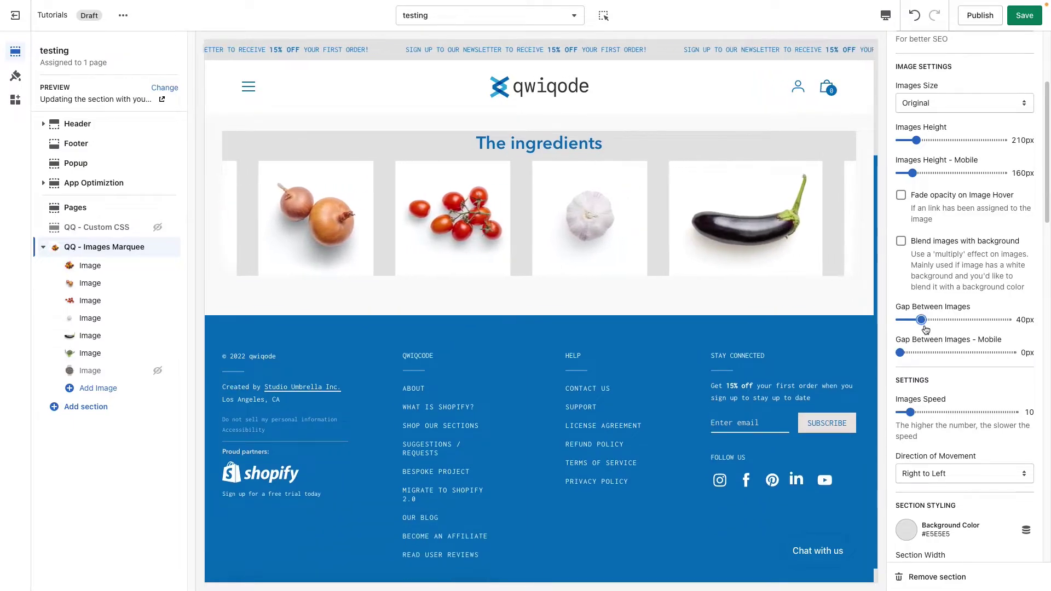
left_click(901, 241)
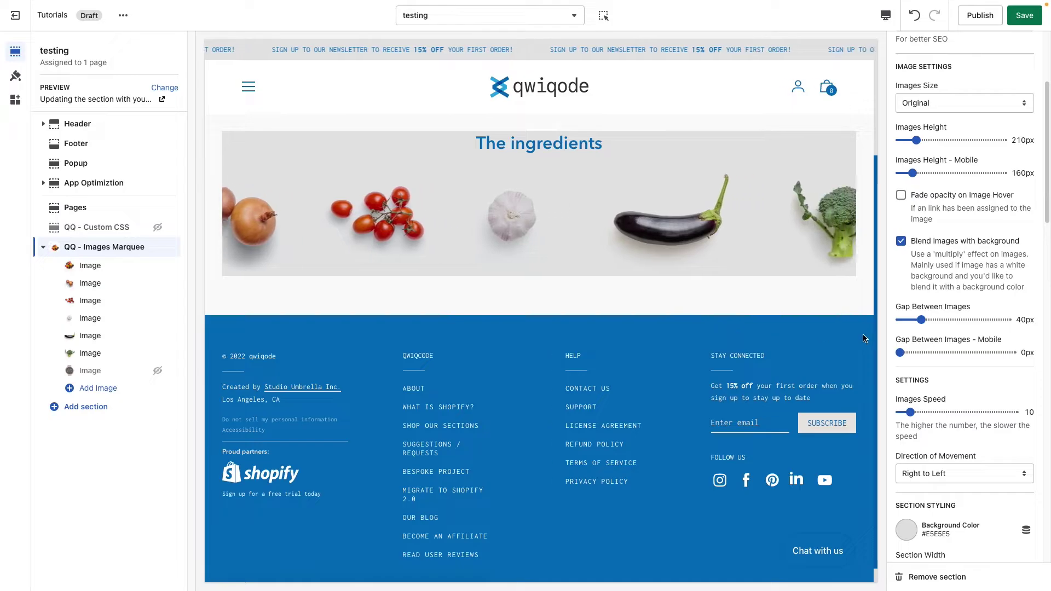
scroll(853, 342, "up", 1)
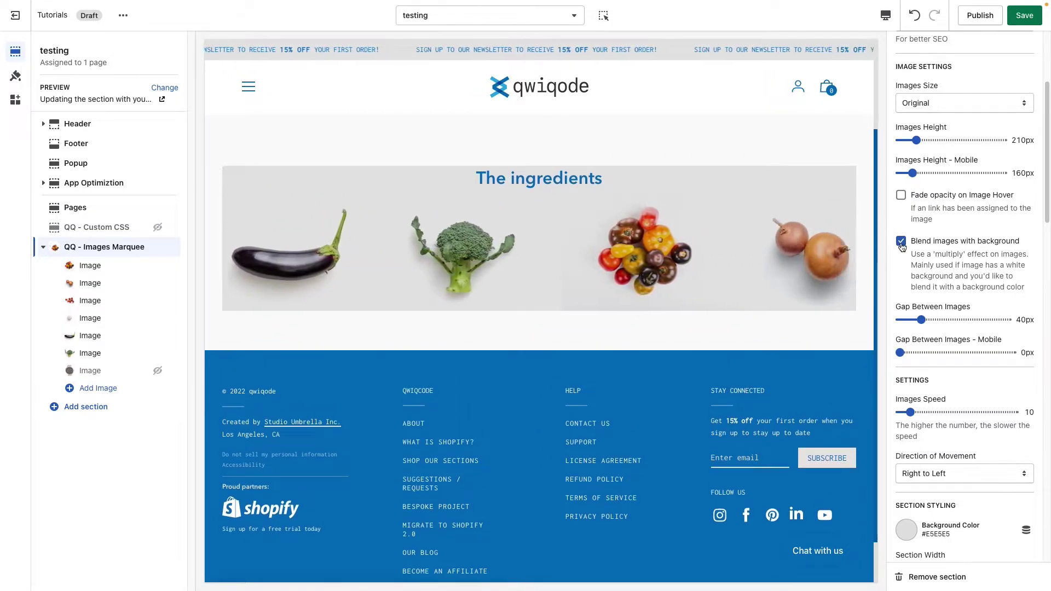
Test the marquee's movement with Images Speed at 3 and at the slower value 21
scroll(933, 383, "down", 1)
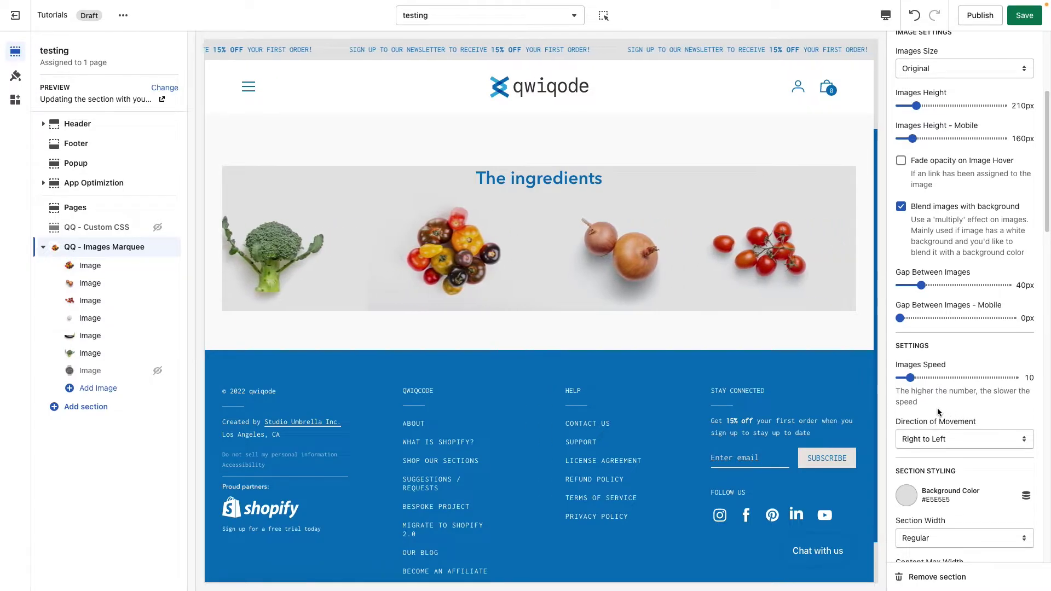
scroll(712, 341, "up", 1)
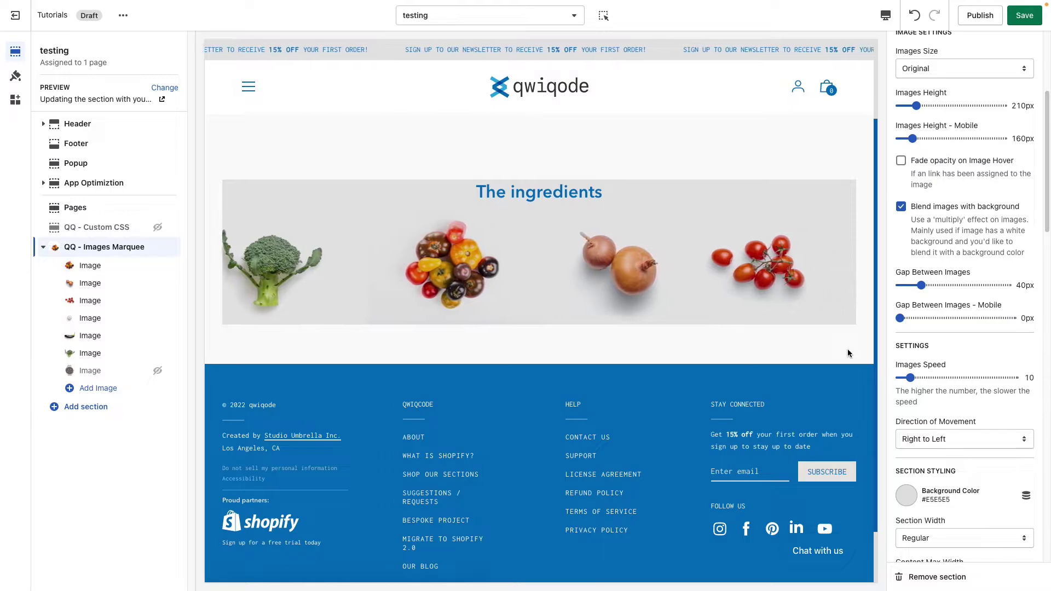
left_click(910, 378)
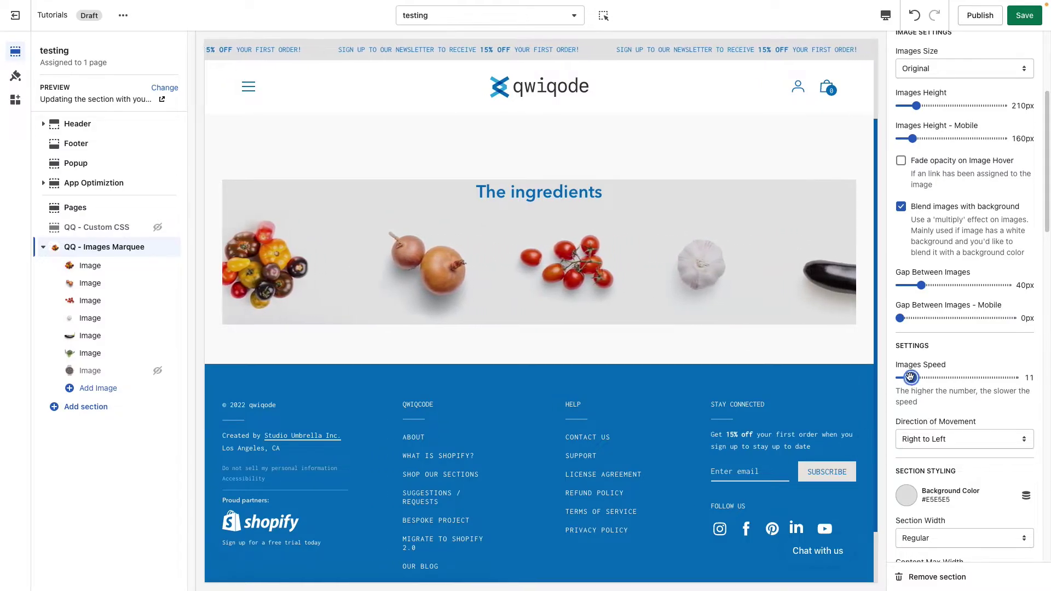
left_click_drag(910, 378, 901, 378)
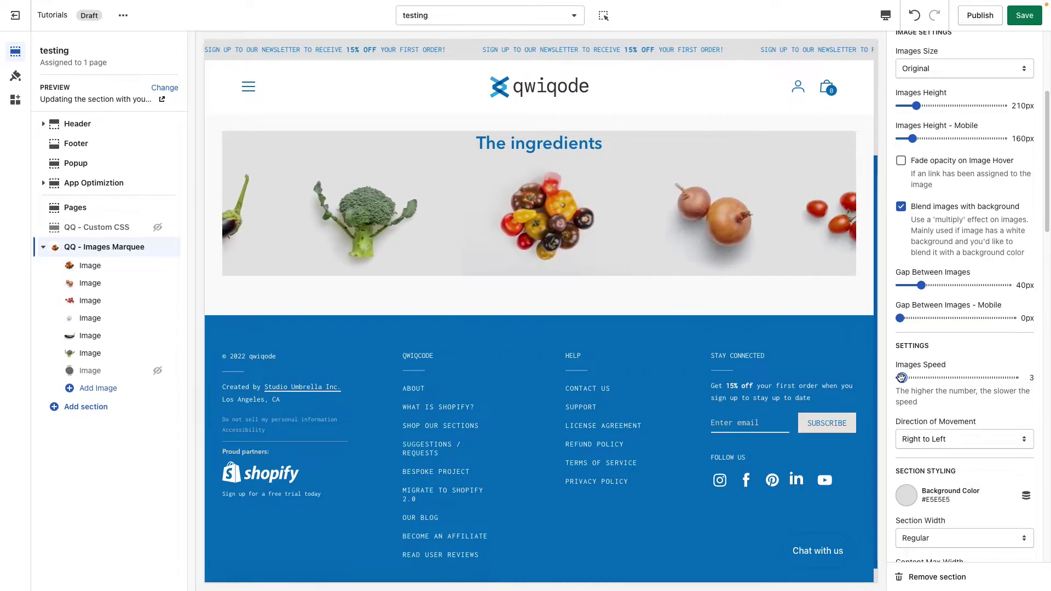
left_click_drag(901, 377, 985, 388)
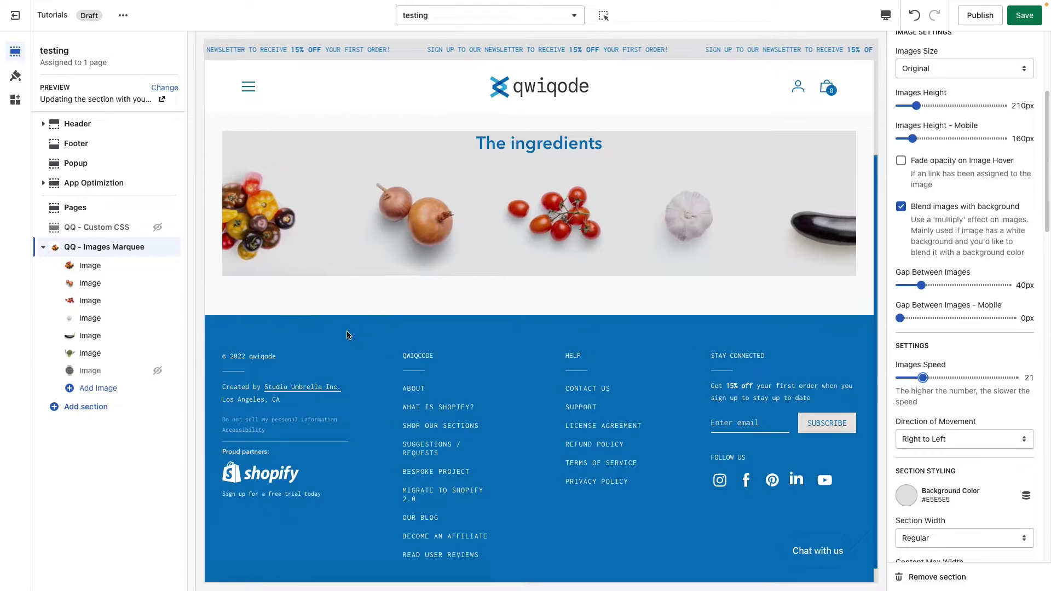
Hide the garlic, eggplant and broccoli image blocks to test a shorter marquee, and show them again
left_click(157, 353)
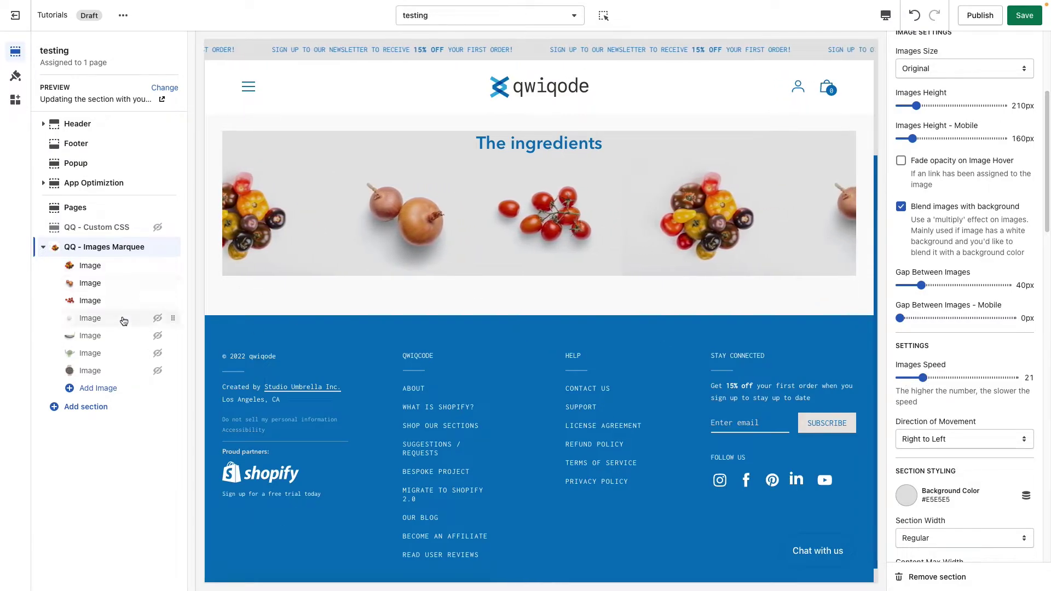
left_click(158, 335)
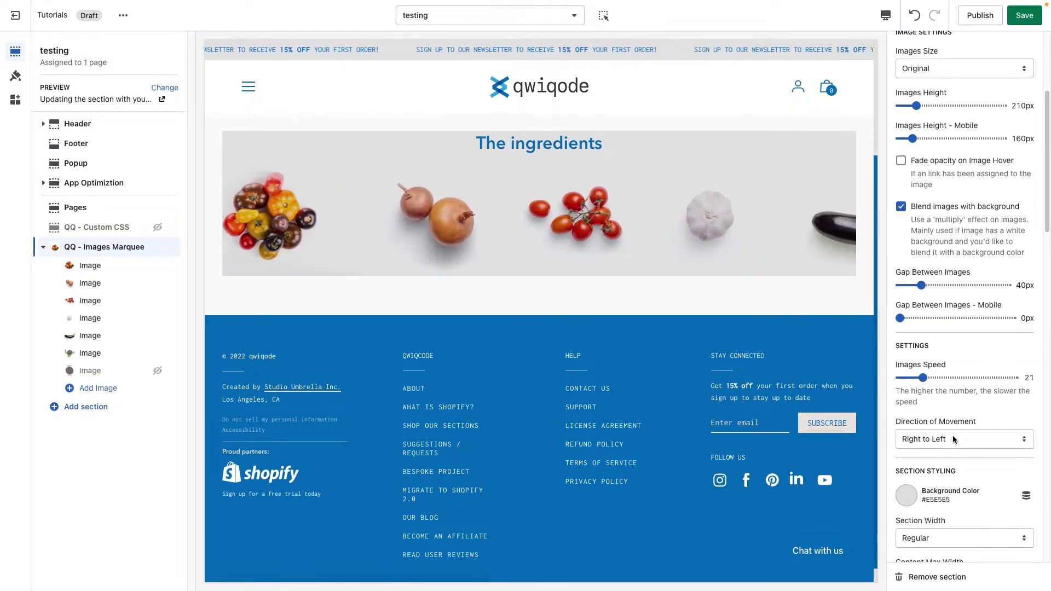
Set Images Speed to 14, test the Left to Right direction of movement, and restore Right to Left
left_click_drag(922, 378, 914, 377)
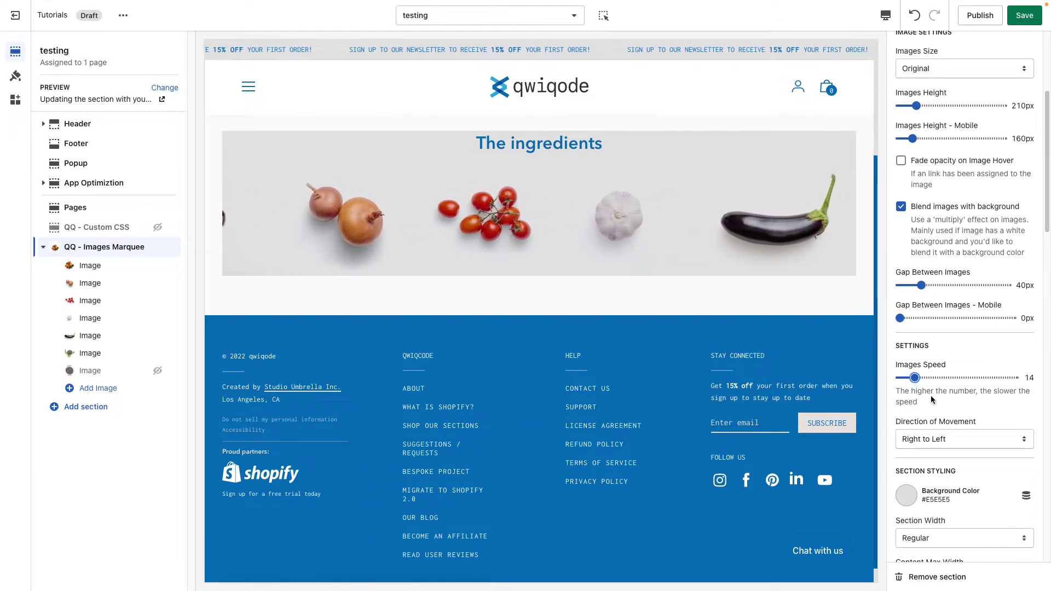
left_click(952, 443)
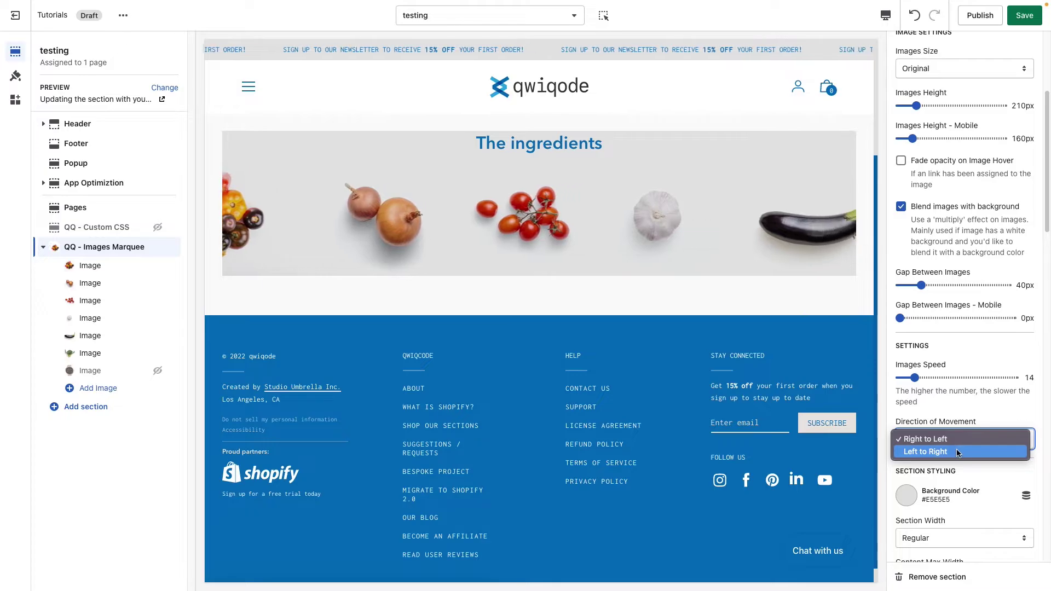
left_click(956, 450)
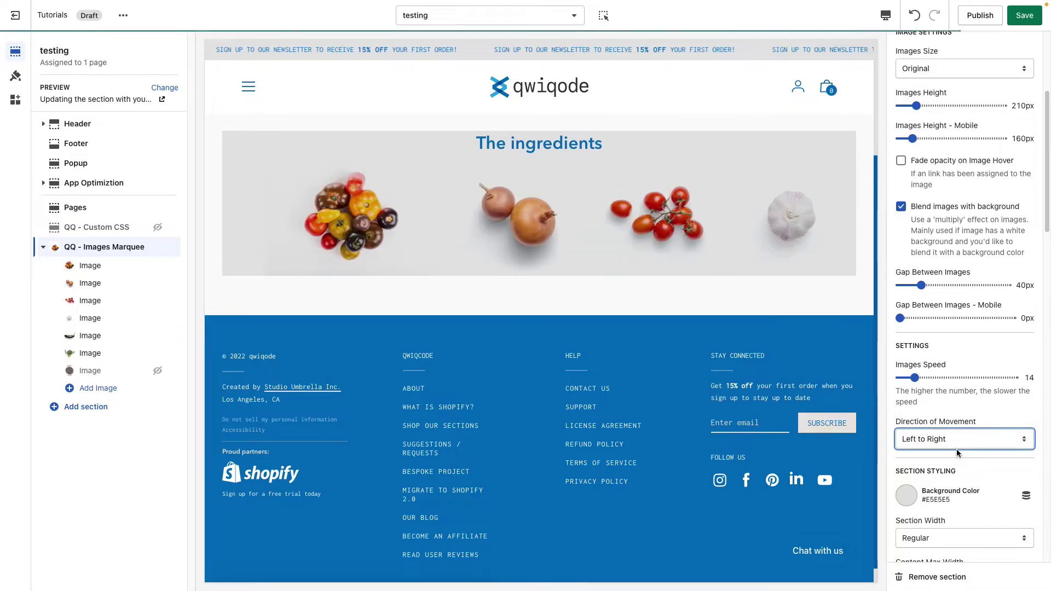
left_click(957, 449)
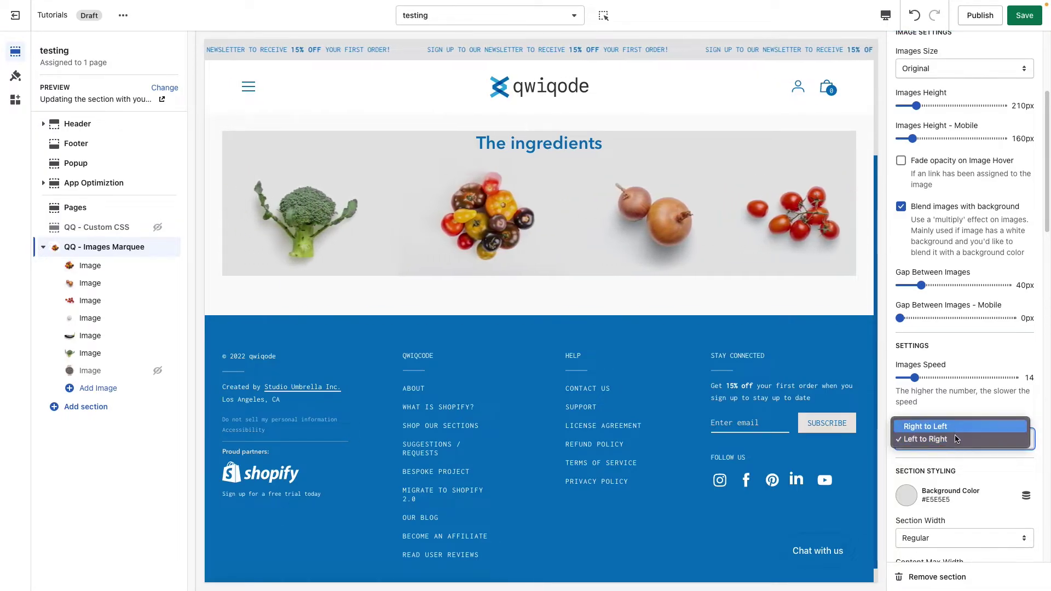
left_click(925, 427)
Set the section's Content Max Width to 1260px and its Section Width to Fullwidth
scroll(953, 472, "down", 1)
scroll(954, 471, "down", 3)
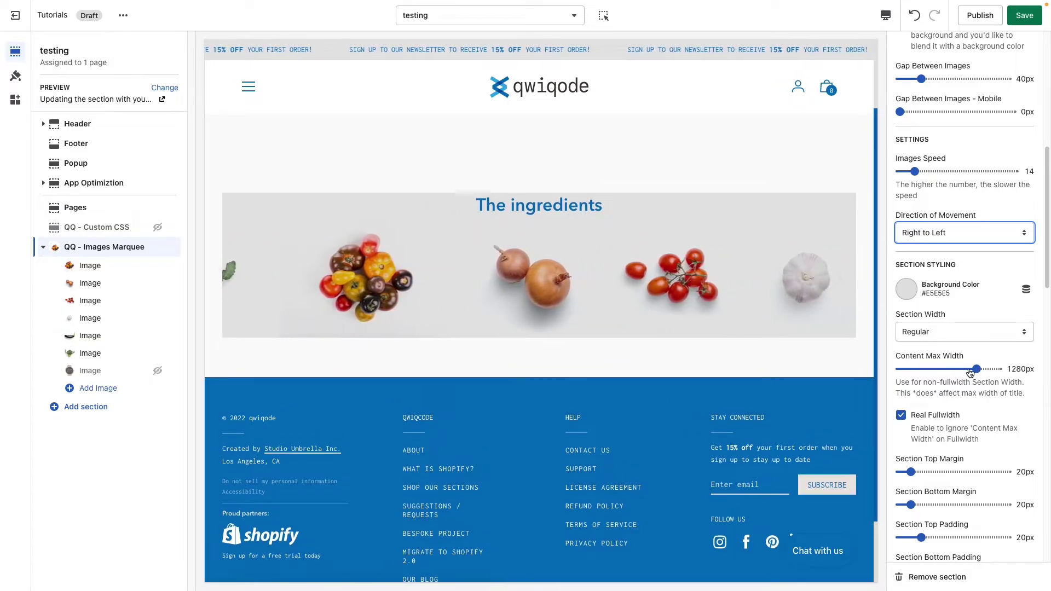
mouse_move(977, 369)
left_mouse_down()
mouse_move(922, 369)
mouse_move(974, 369)
left_mouse_up()
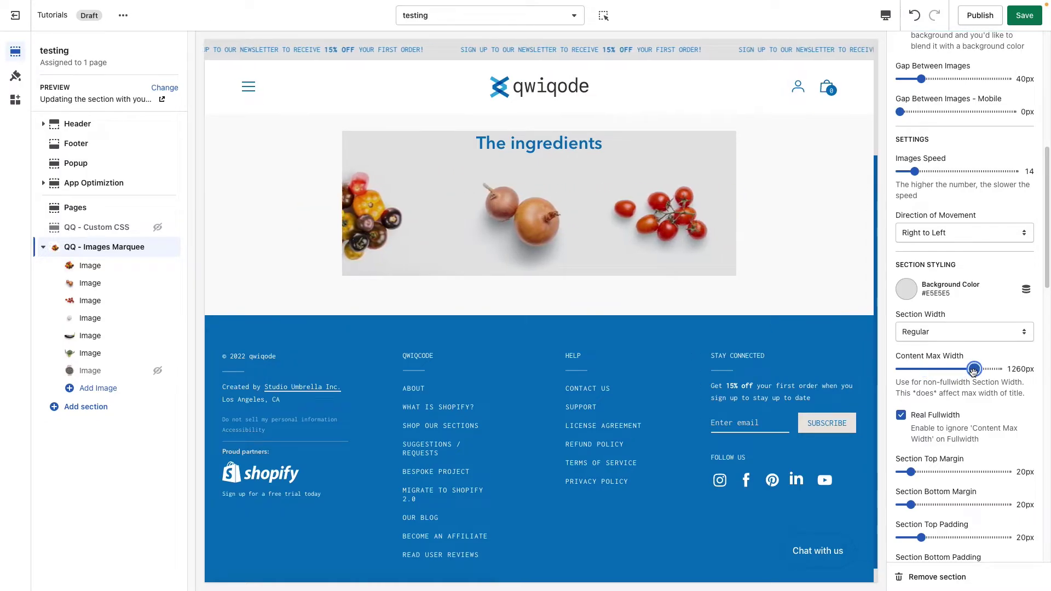
left_click(931, 326)
left_click(935, 344)
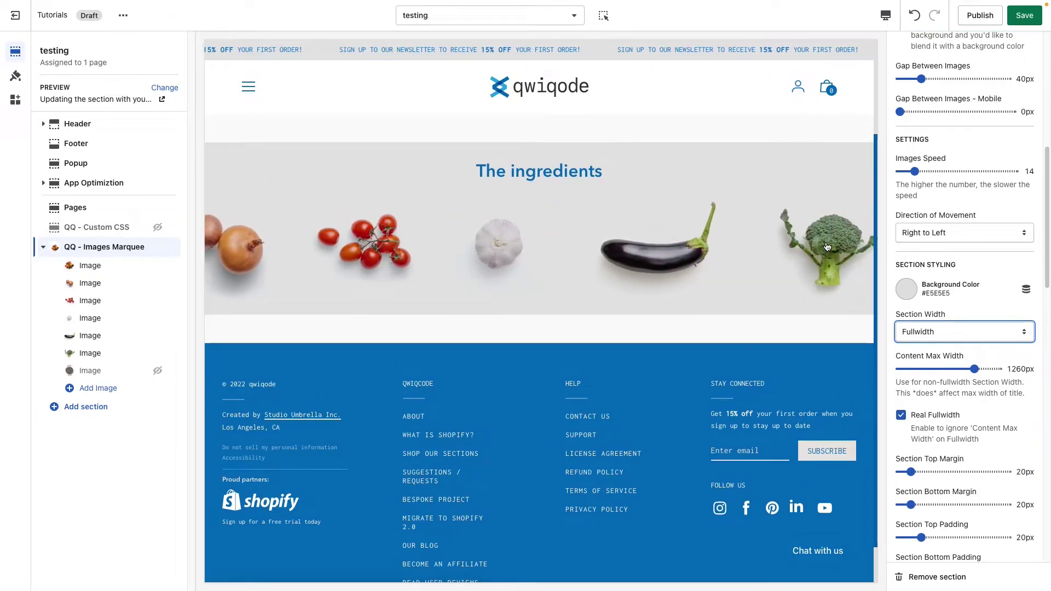
Set the section's top margin to 60px, bottom margin to 110px, and both top and bottom padding to 45px
scroll(938, 429, "down", 1)
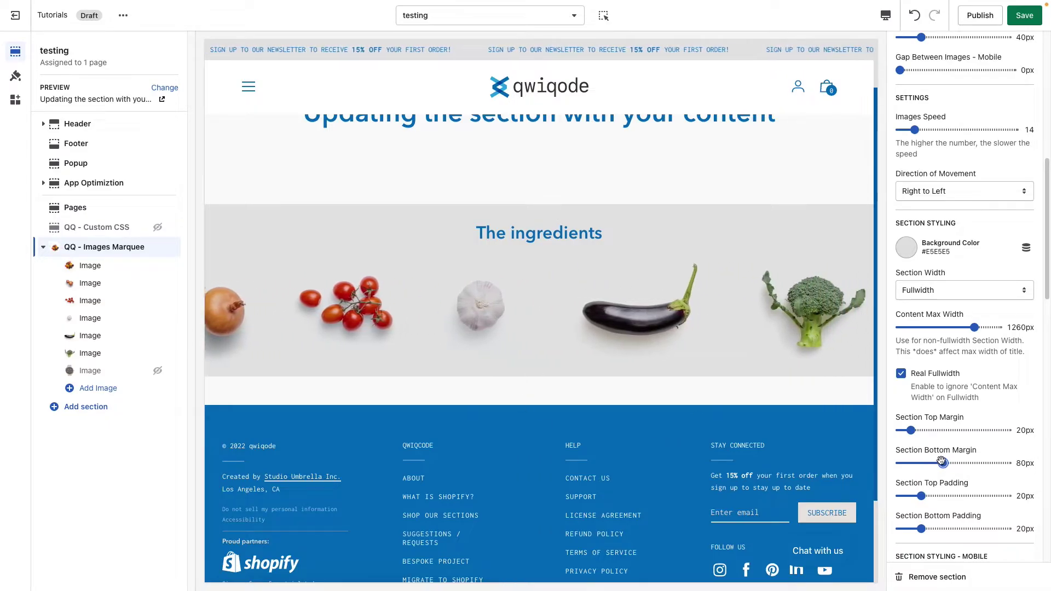
left_click_drag(942, 463, 957, 462)
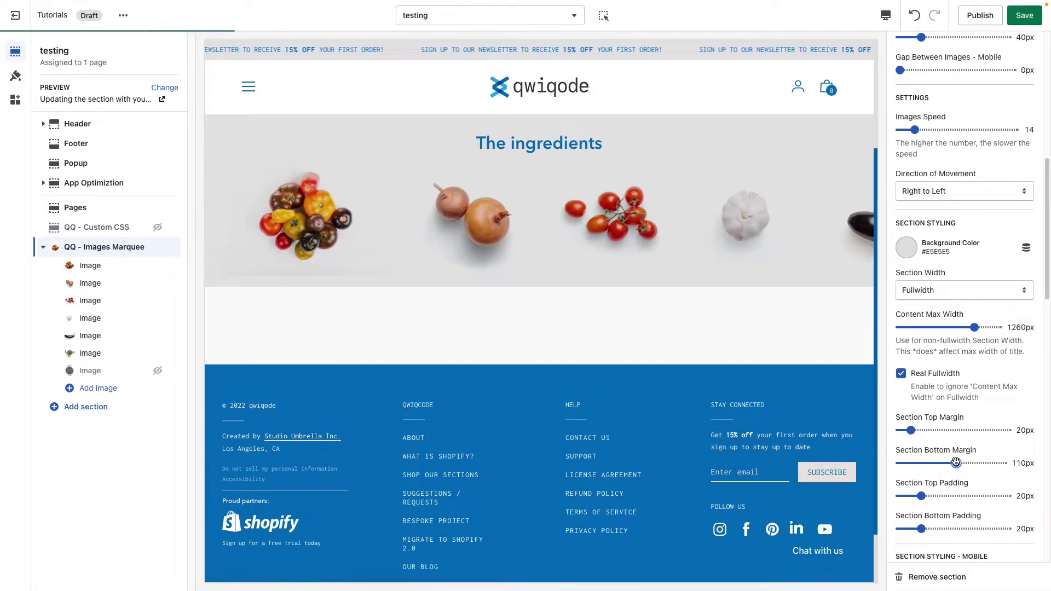
left_click(931, 430)
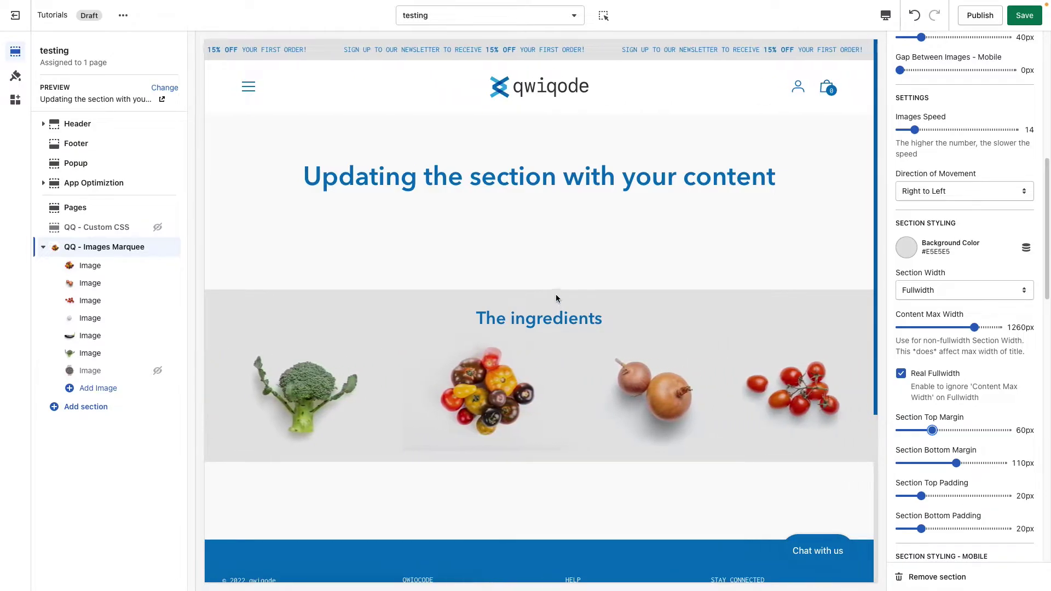
left_click_drag(921, 495, 949, 496)
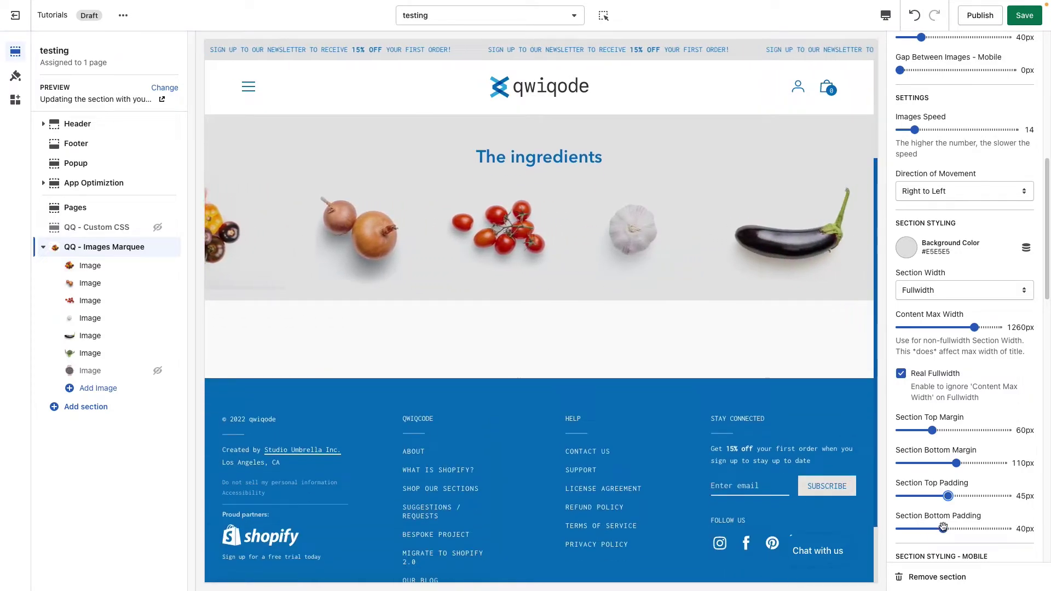
left_click_drag(921, 529, 947, 529)
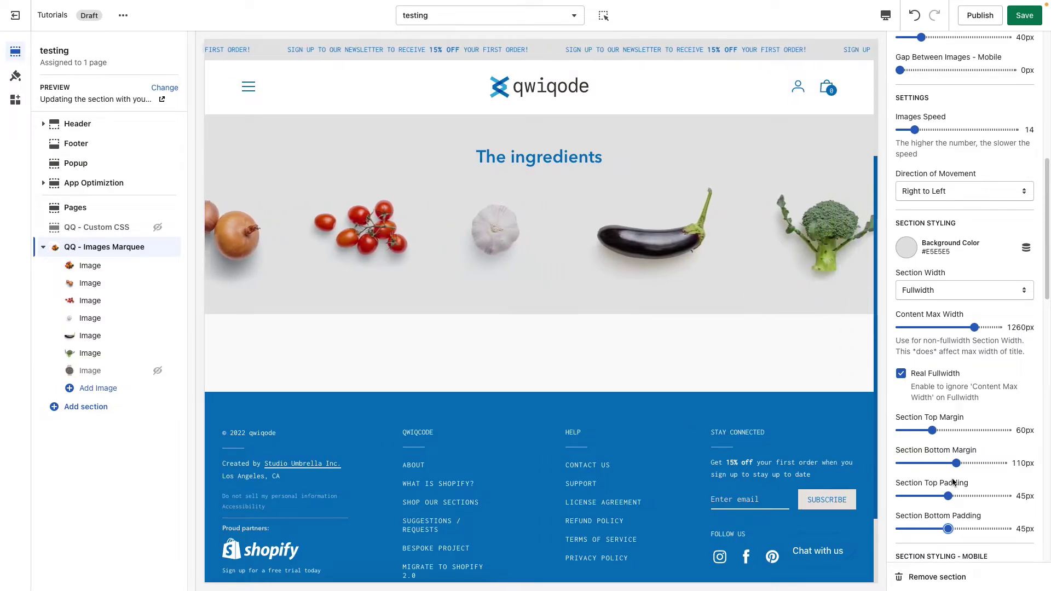
Set the Section Title Position of "The ingredients" to Outside wrapper
scroll(953, 482, "down", 5)
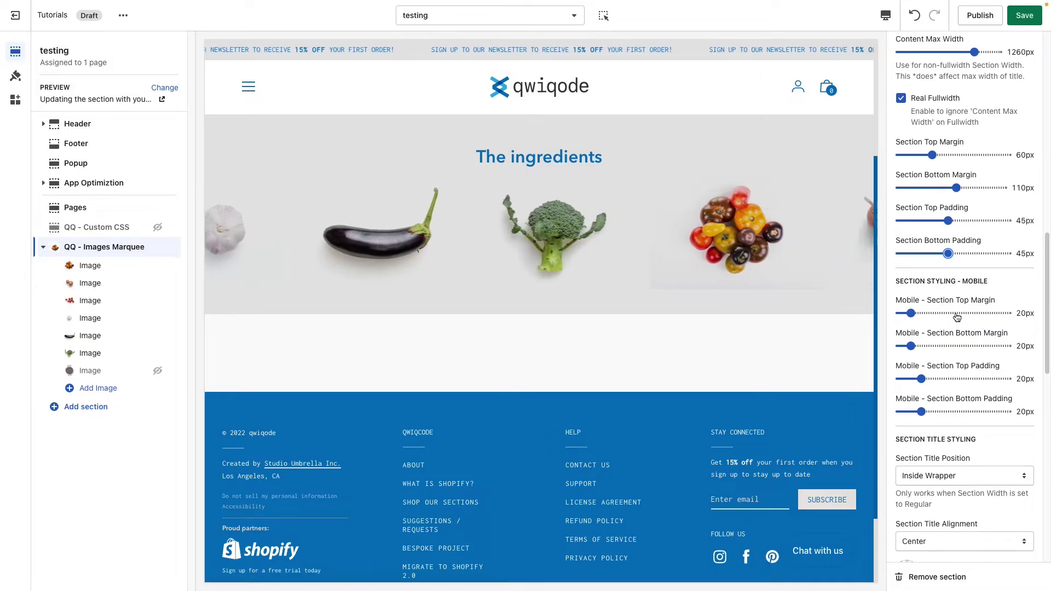
scroll(974, 420, "down", 1)
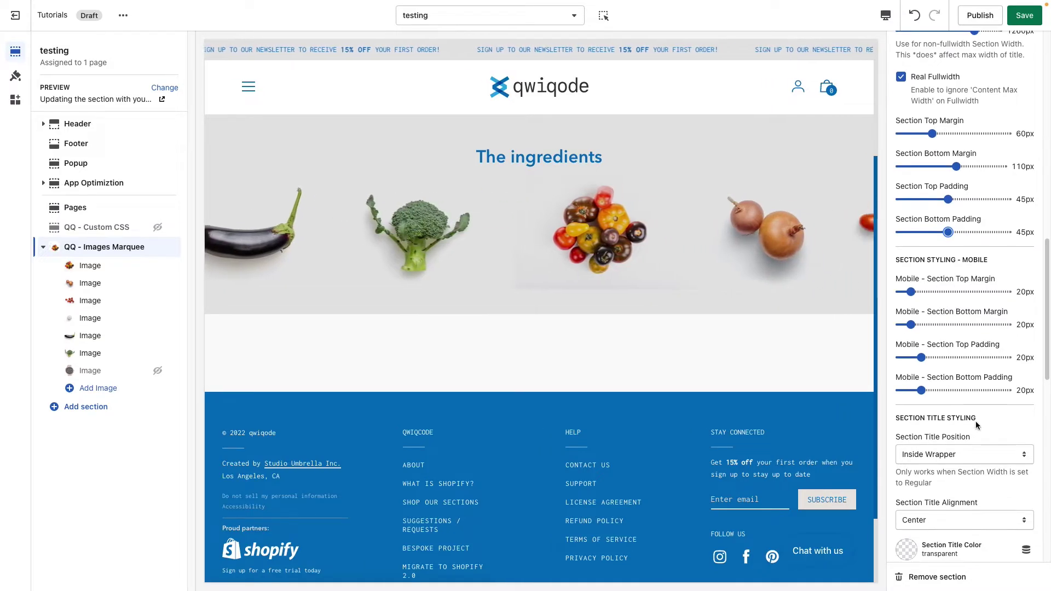
scroll(975, 421, "down", 3)
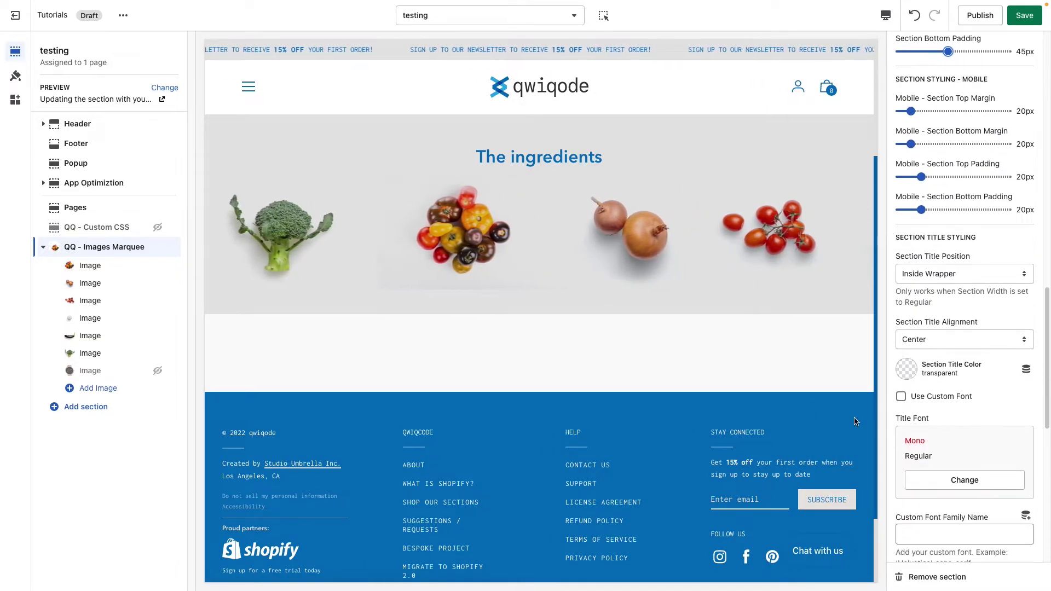
scroll(755, 392, "up", 1)
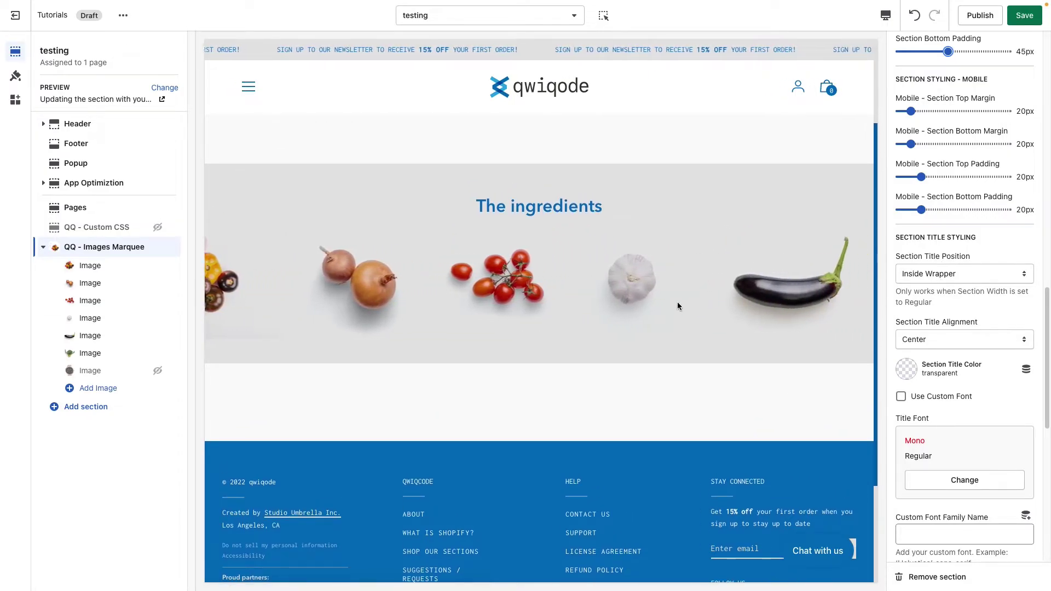
scroll(575, 247, "up", 1)
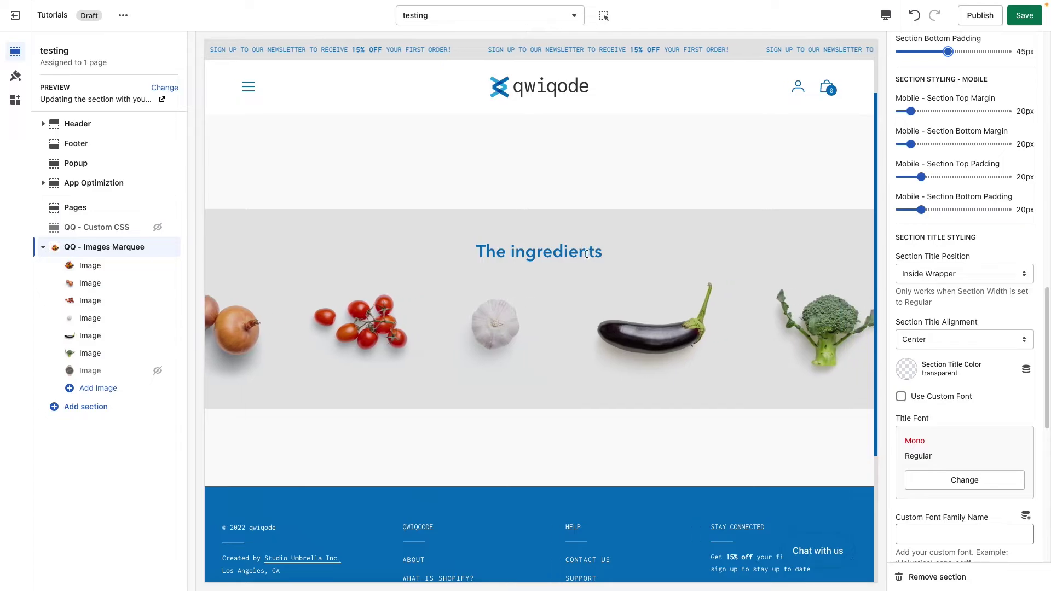
left_click_drag(587, 254, 475, 248)
left_click(649, 264)
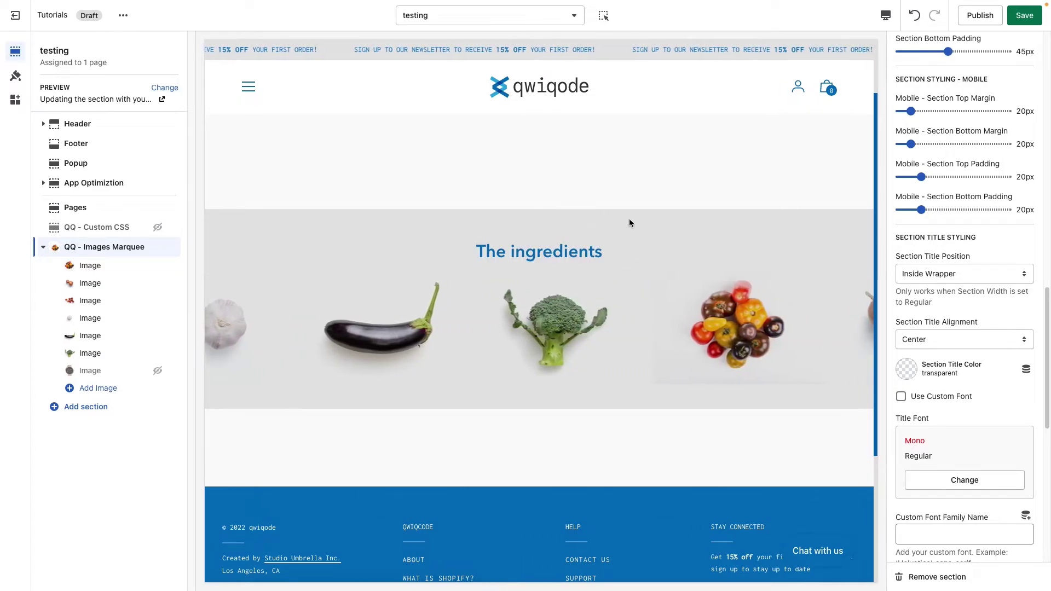
left_click(963, 274)
left_click(855, 277)
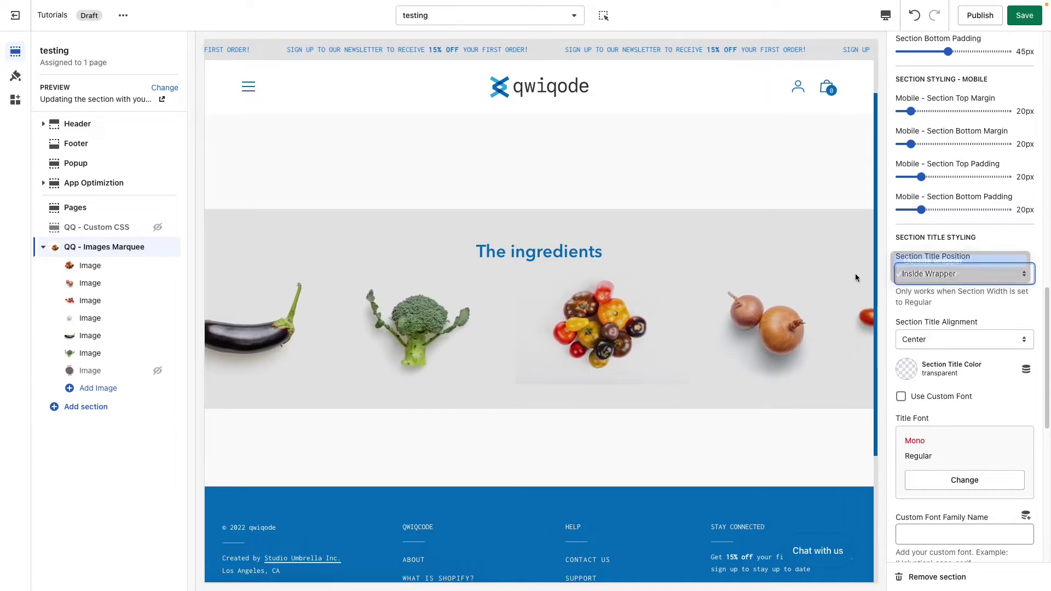
Switch Section Width to Regular to check the title outside the wrapper, and return it to Fullwidth
scroll(992, 262, "up", 7)
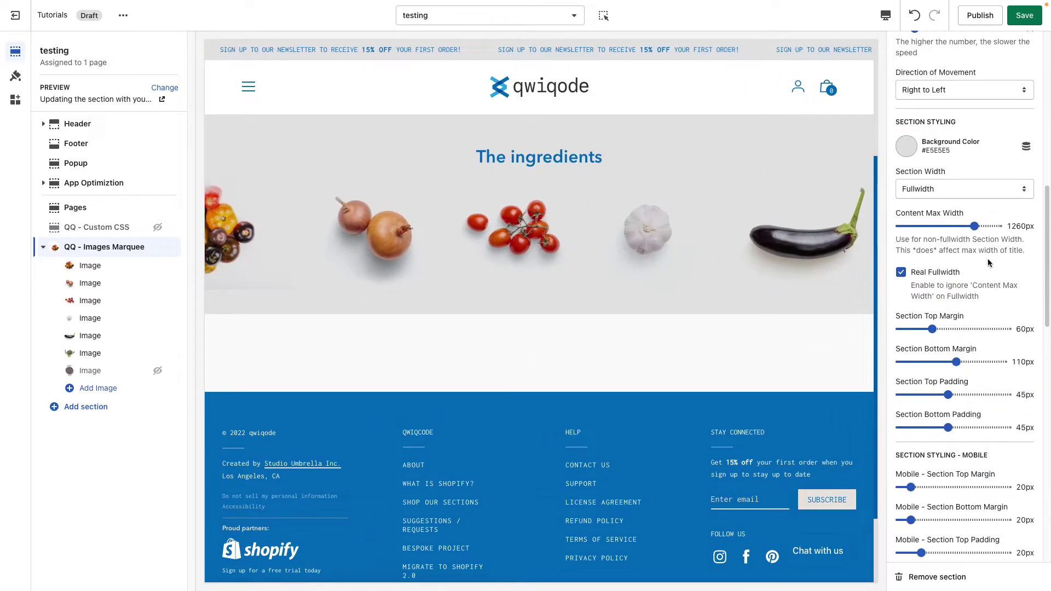
left_click(946, 189)
left_click(941, 177)
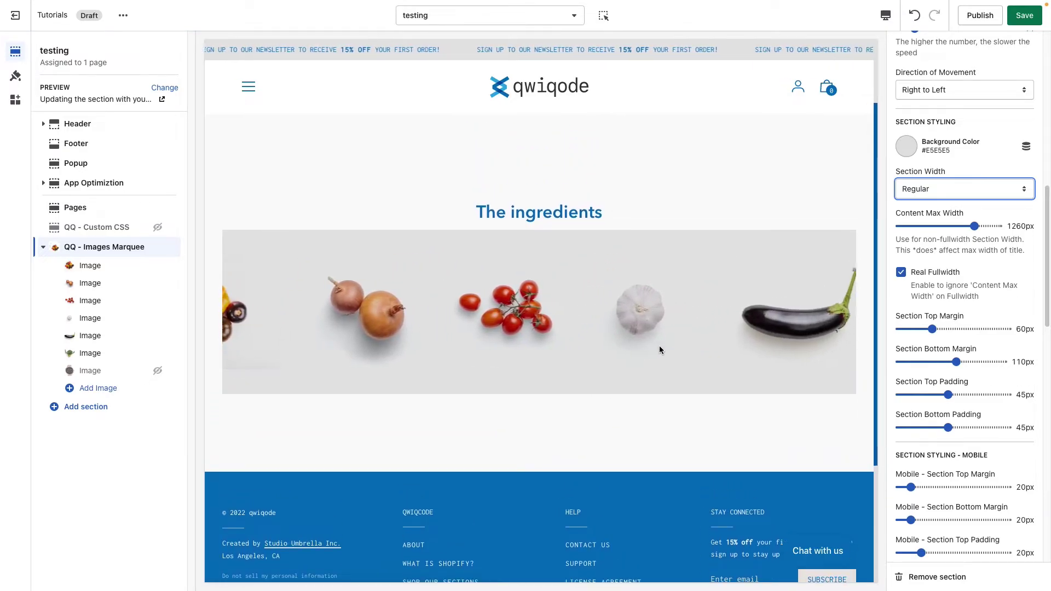
left_click(921, 194)
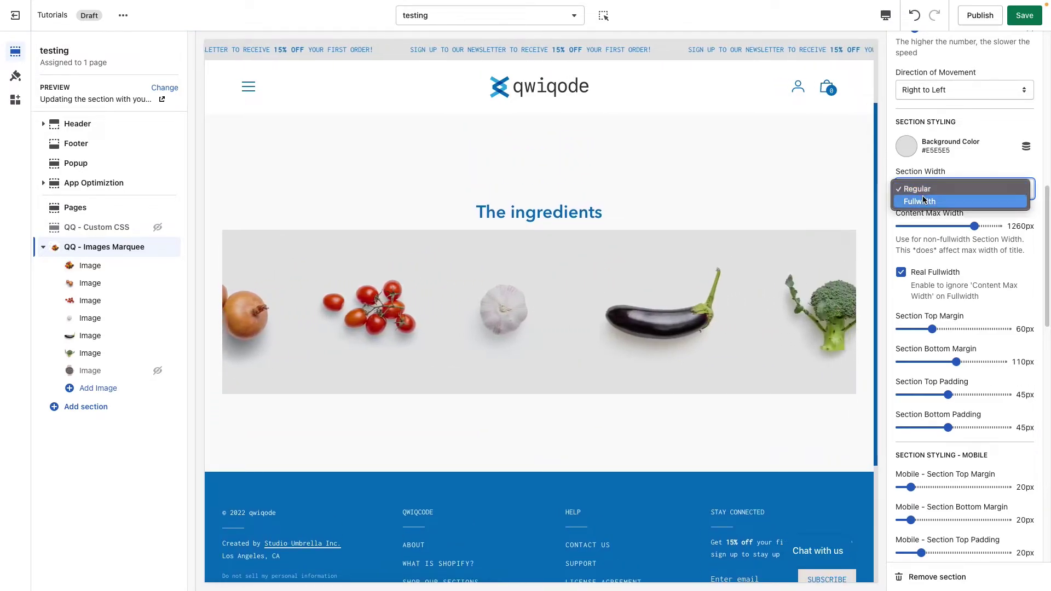
left_click(922, 201)
Test the Section Title Alignment with Left and with Right
scroll(988, 418, "down", 2)
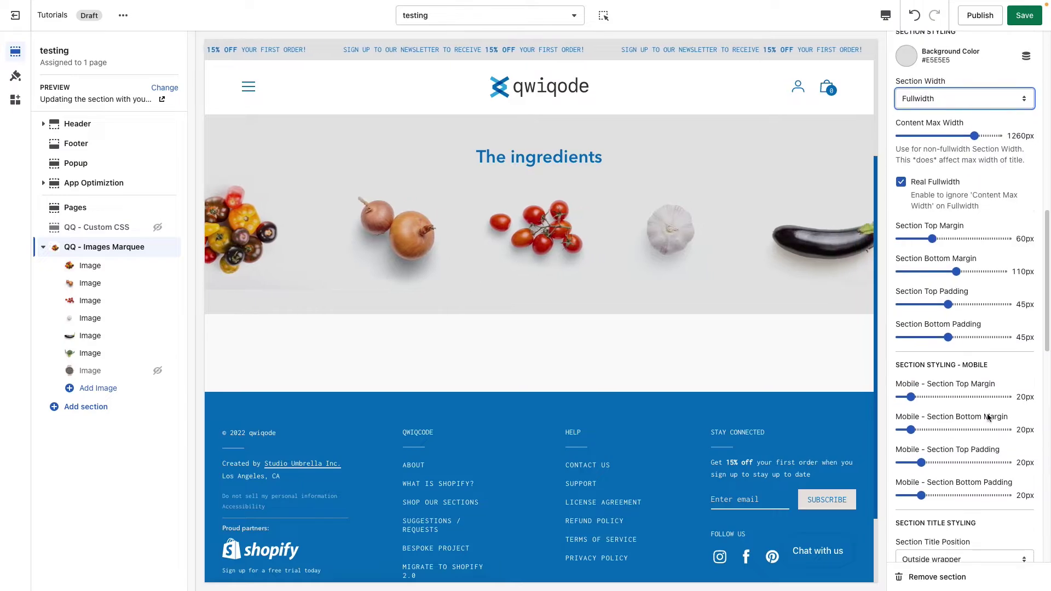
scroll(985, 415, "down", 6)
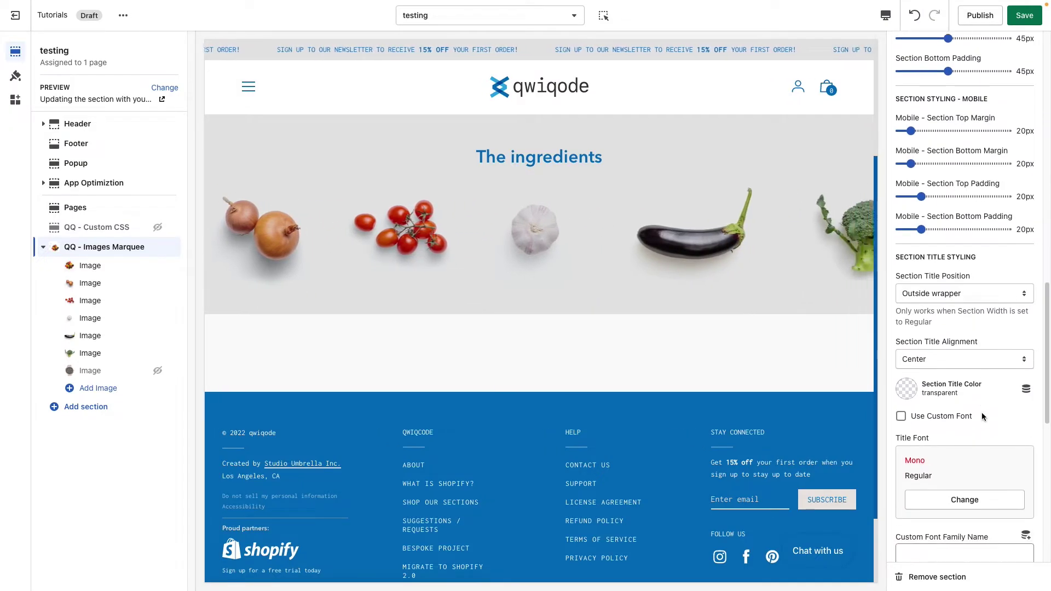
left_click(952, 353)
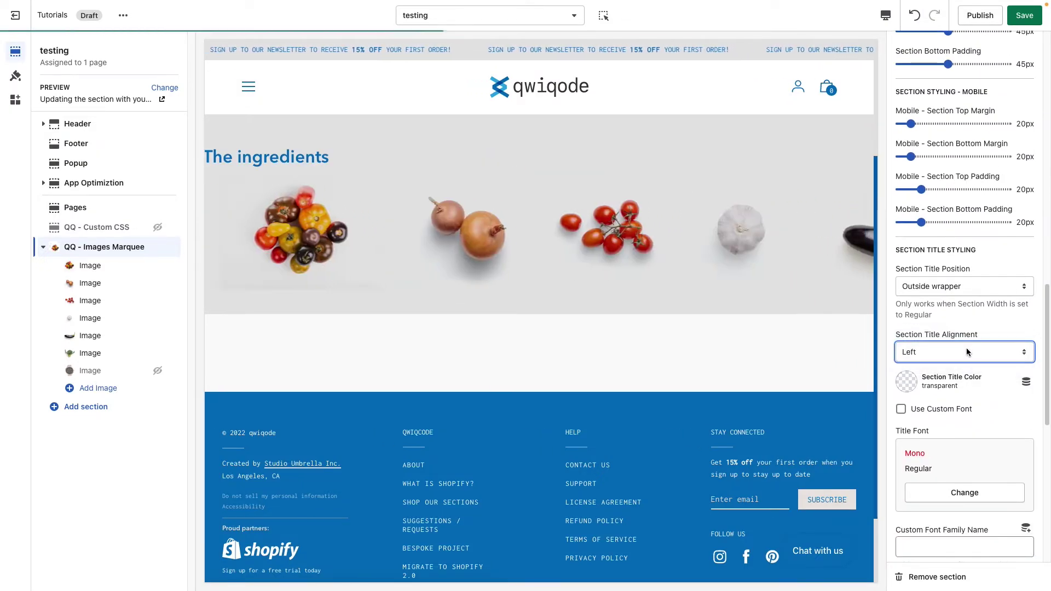
left_click(961, 353)
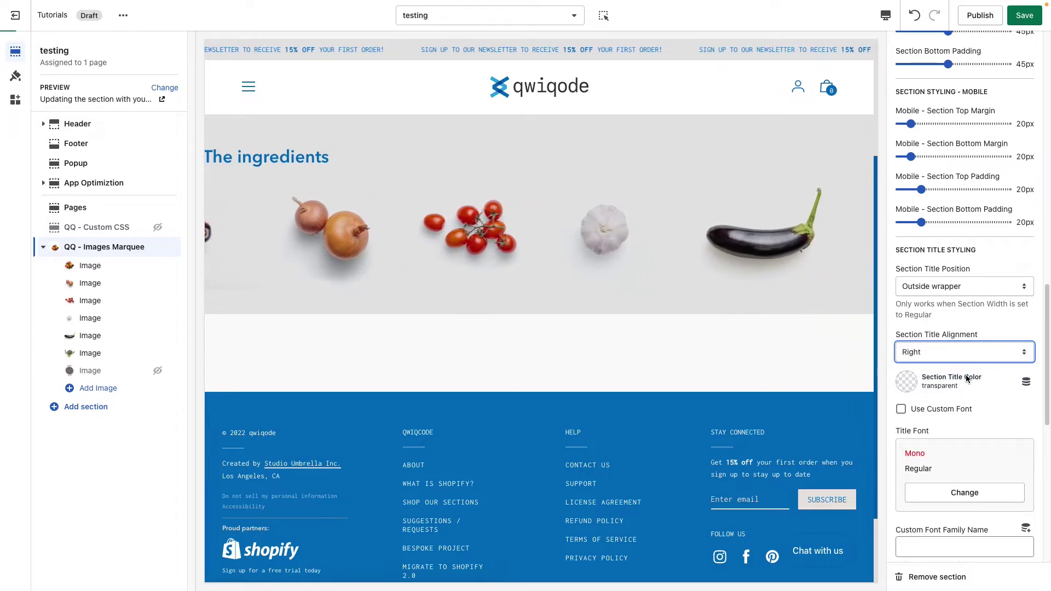
Reduce the Content Max Width to 1120px to bring the right-aligned title in from the section's edge
scroll(961, 373, "up", 2)
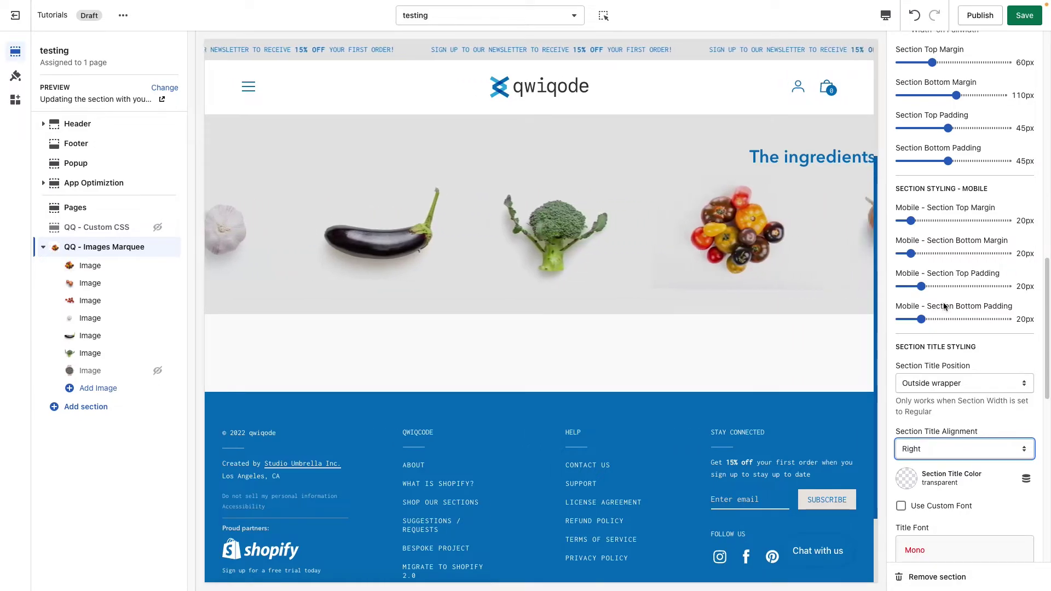
scroll(944, 307, "up", 4)
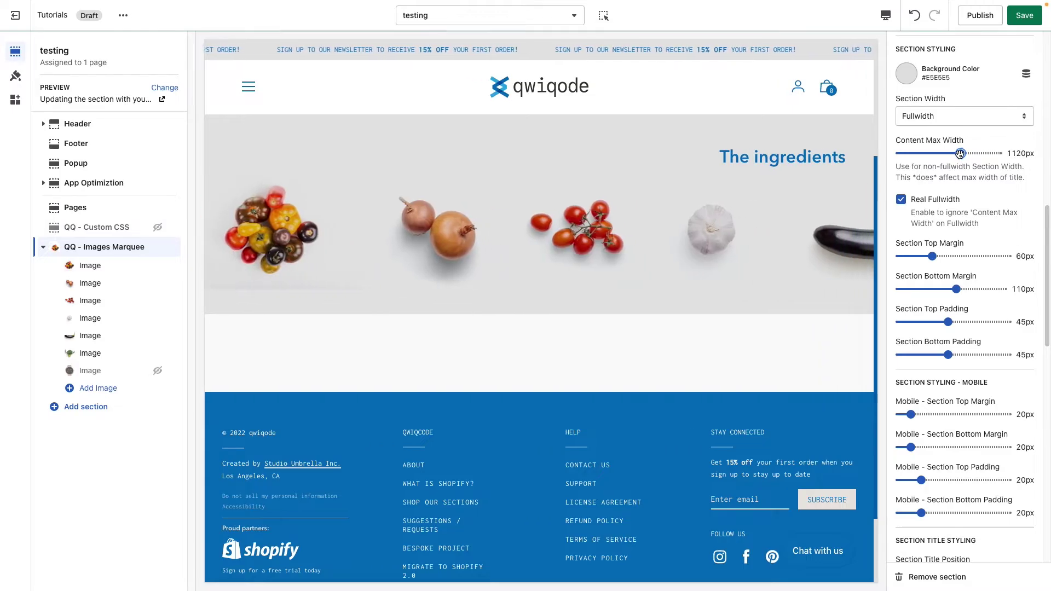
scroll(966, 426, "down", 5)
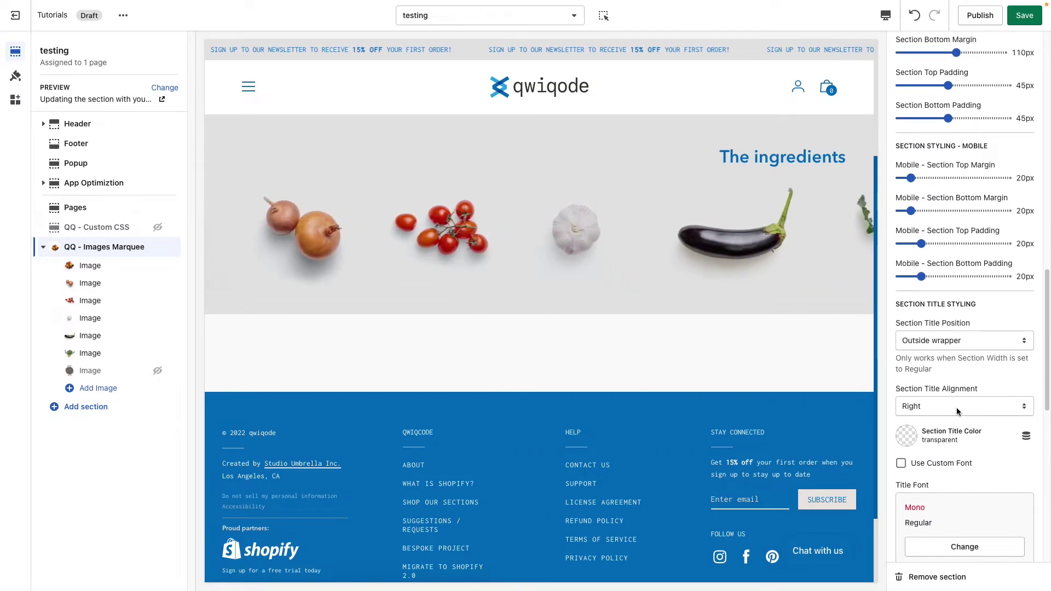
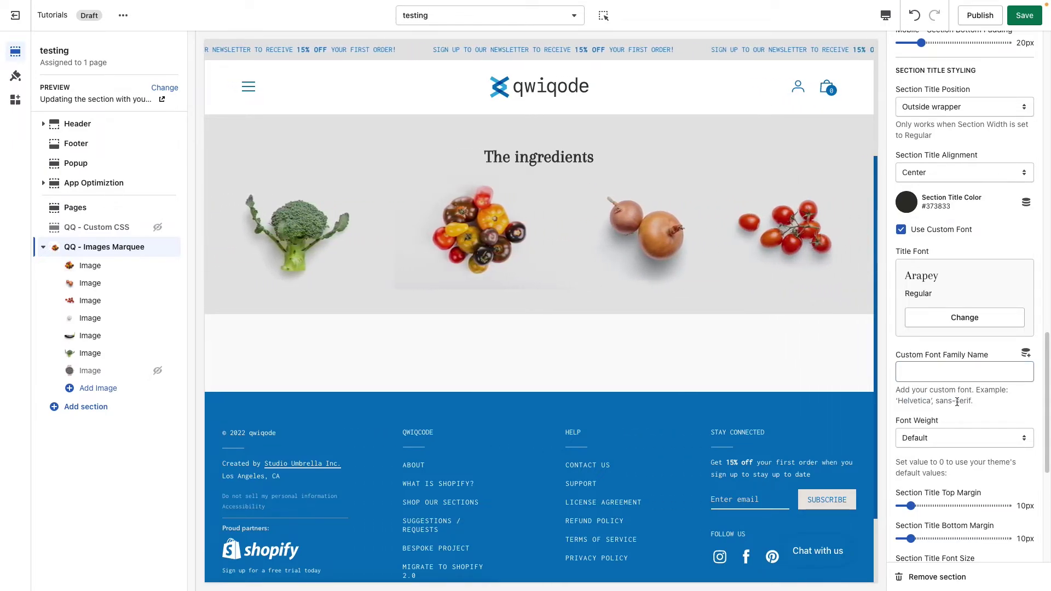
Set the section title's Font Weight to 700 (Bold)
scroll(956, 401, "down", 2)
left_click(950, 371)
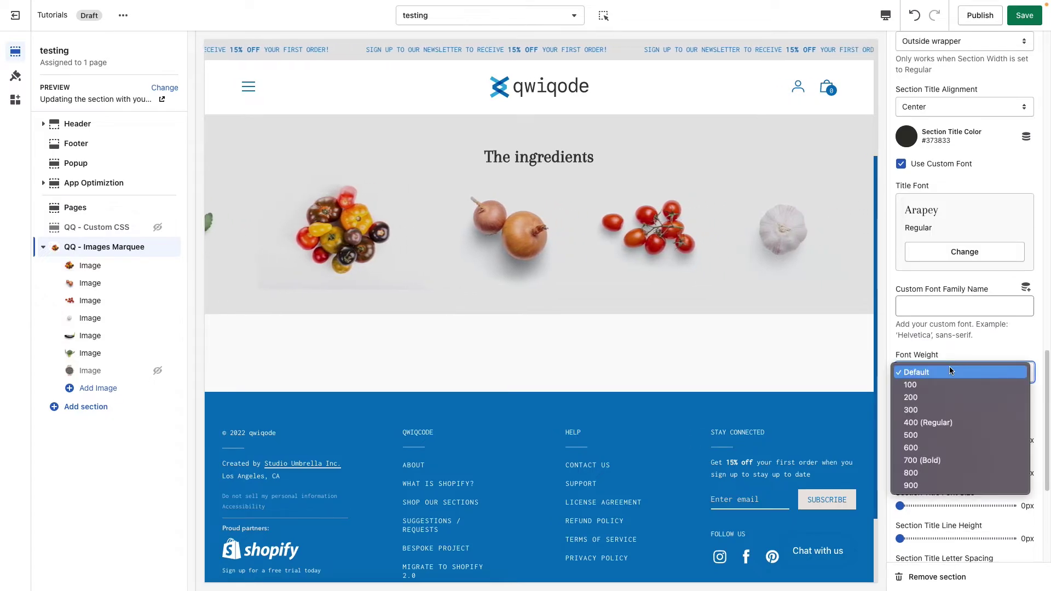
key("Escape")
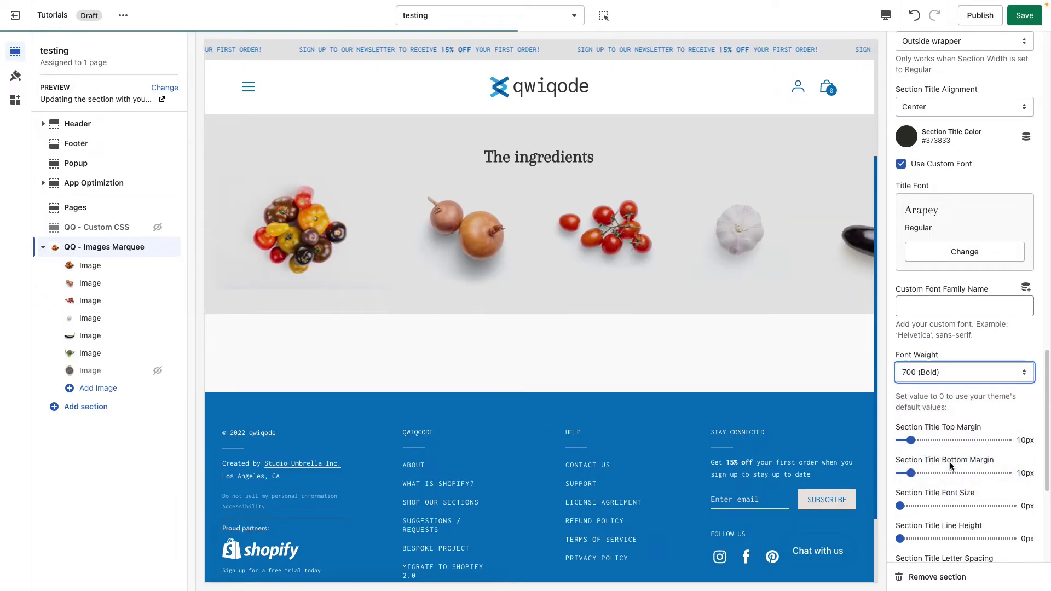
left_click(949, 376)
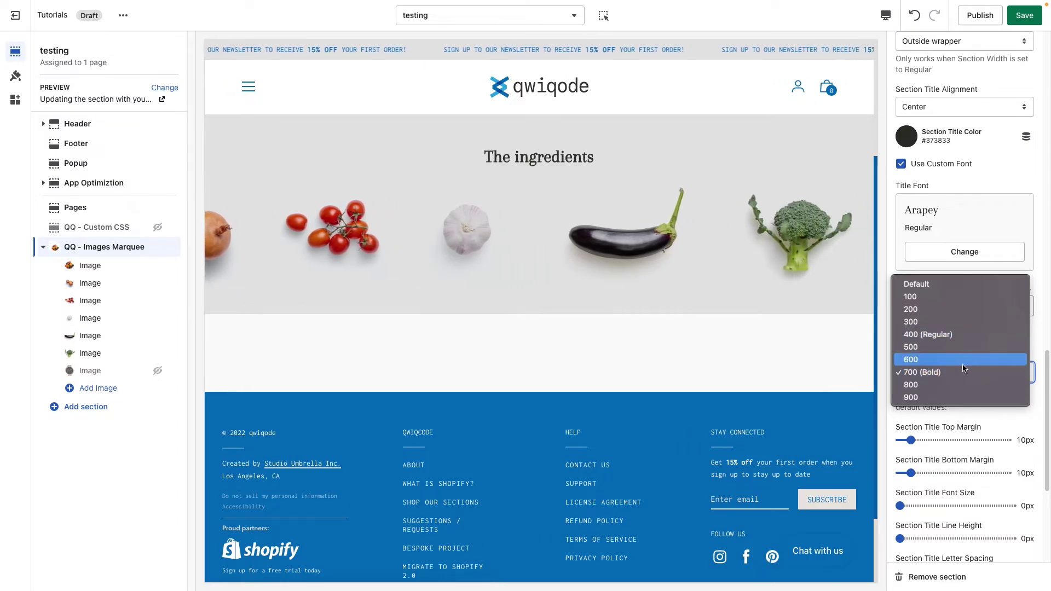
left_click(970, 414)
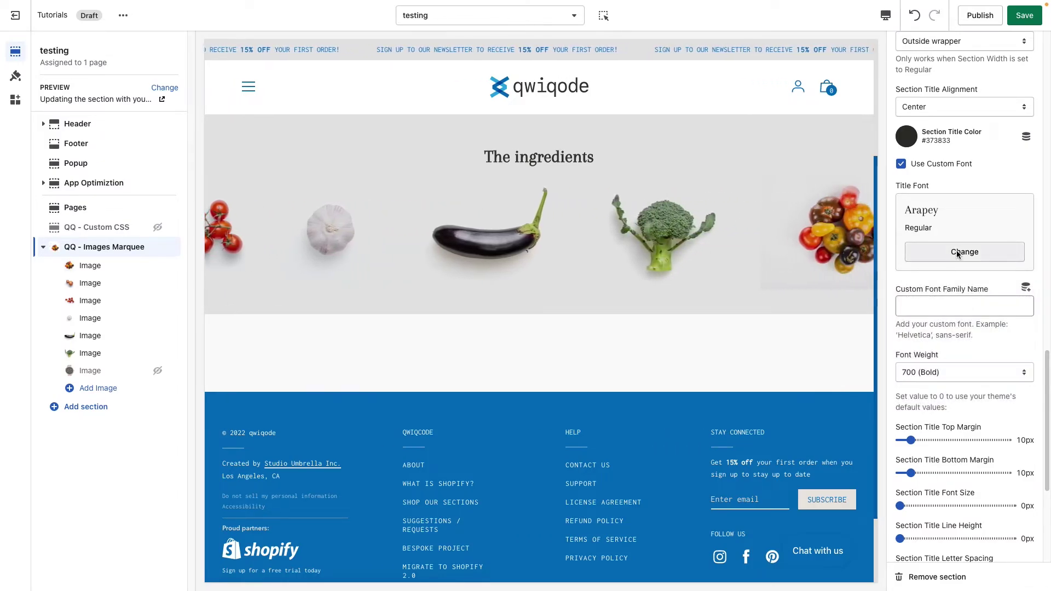
Change the section title's custom font to Alegreya Sans
left_click(958, 254)
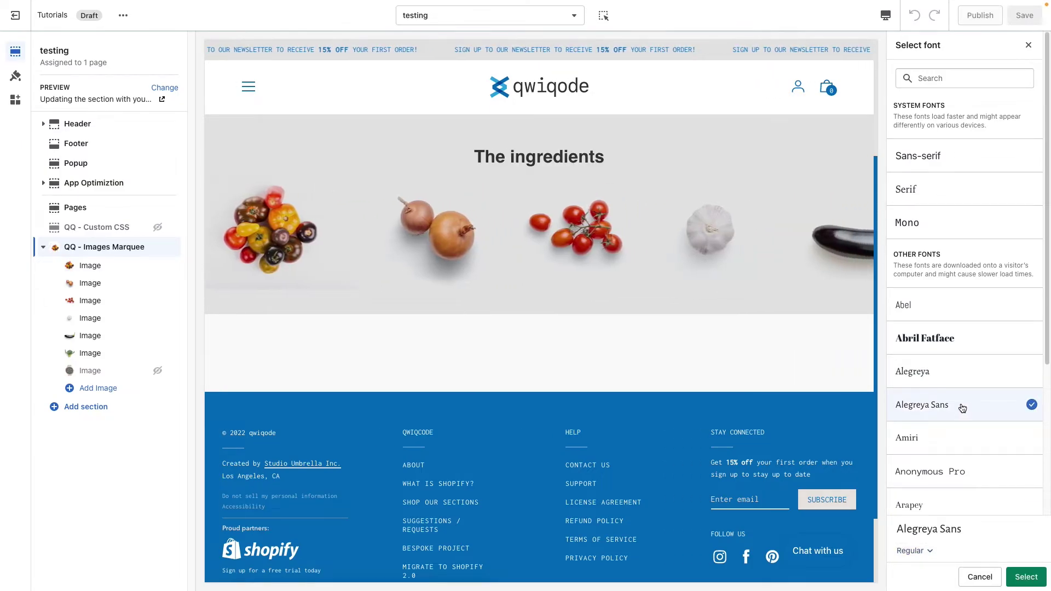
left_click(1014, 581)
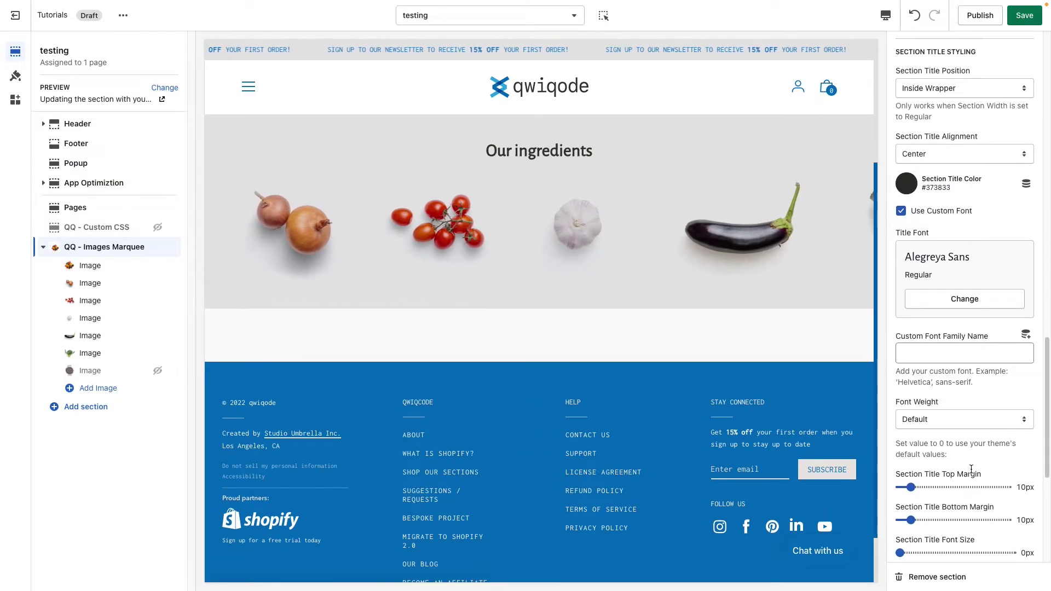
Compare the Font Weights 400 (Regular), 700 (Bold) and 900 on the section title and keep 400 (Regular)
left_click(958, 405)
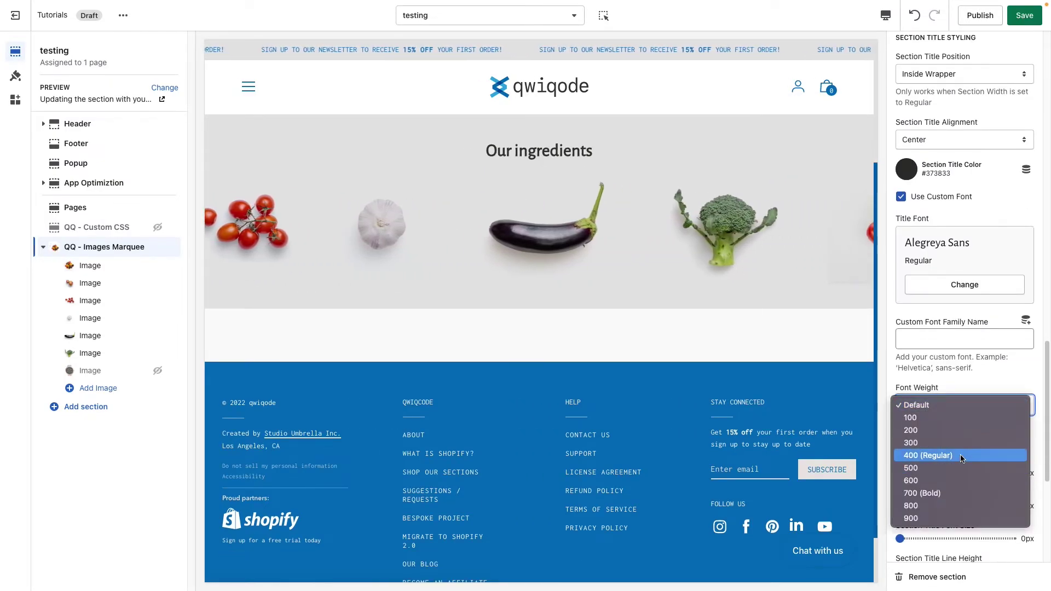
key("Escape")
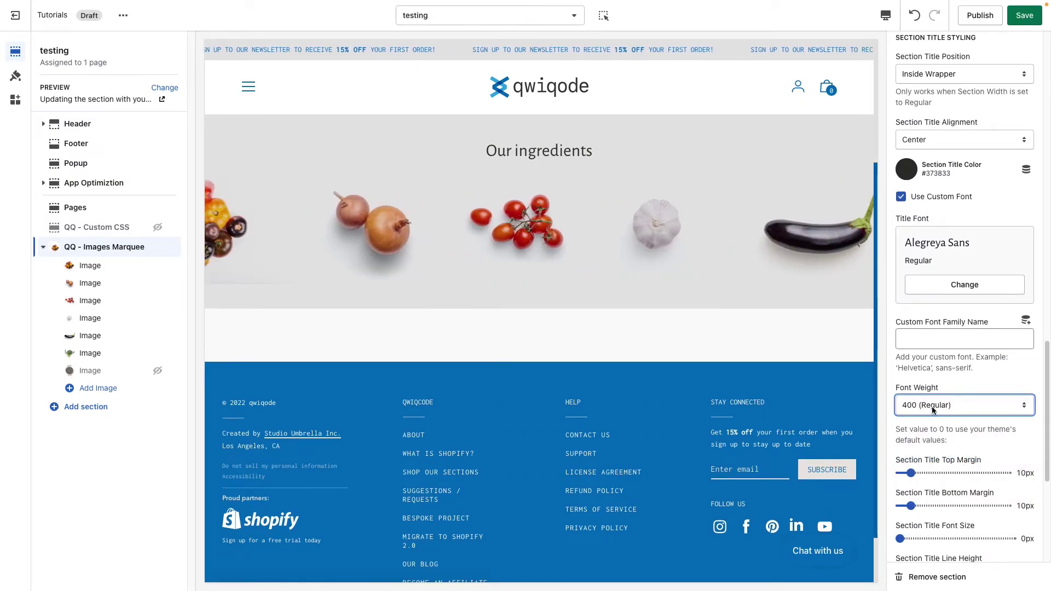
left_click(932, 406)
left_click(949, 443)
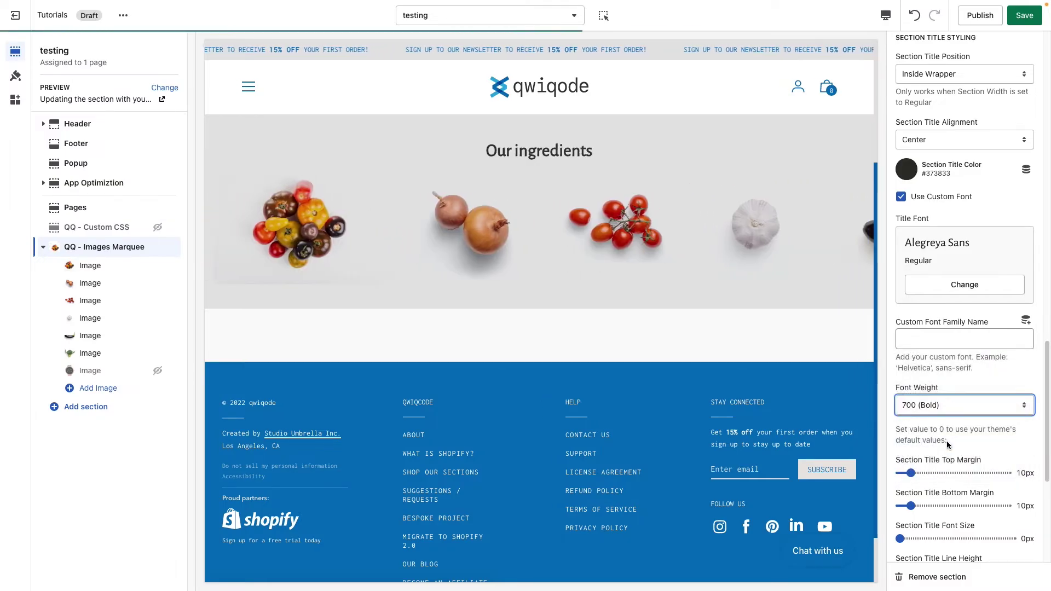
left_click(958, 407)
left_click(960, 434)
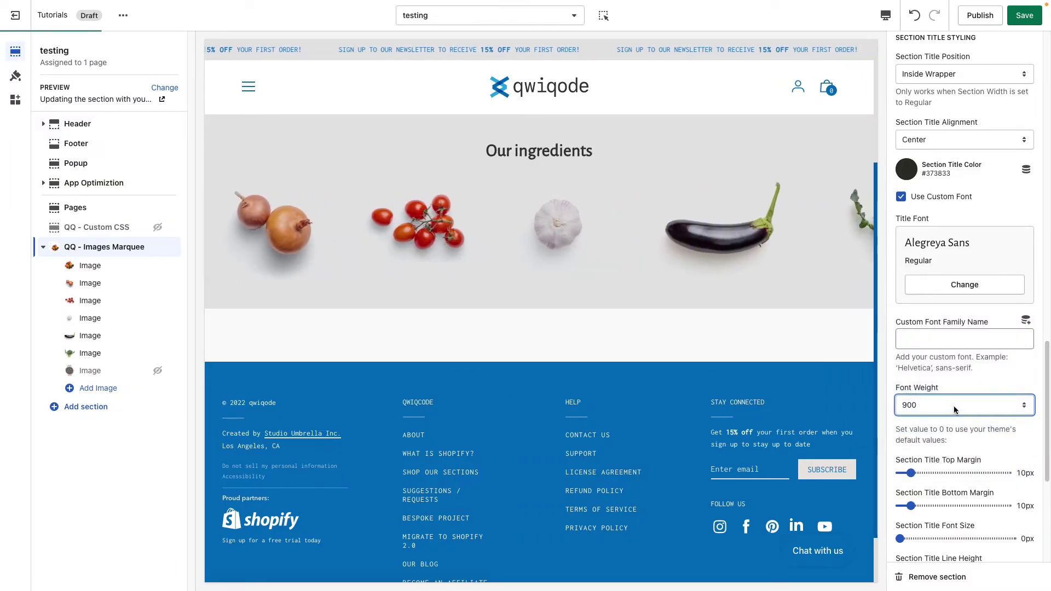
left_click(954, 410)
left_click(960, 340)
Set the Section Title Top Margin to 20px and the Section Title Bottom Margin to 32px
scroll(966, 476, "down", 2)
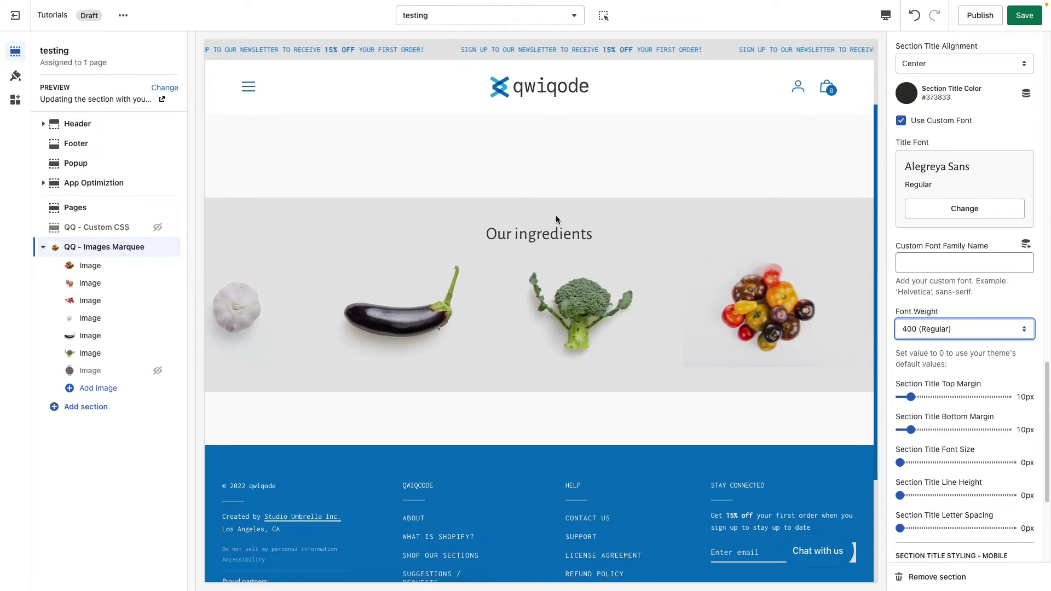
left_click_drag(918, 397, 924, 395)
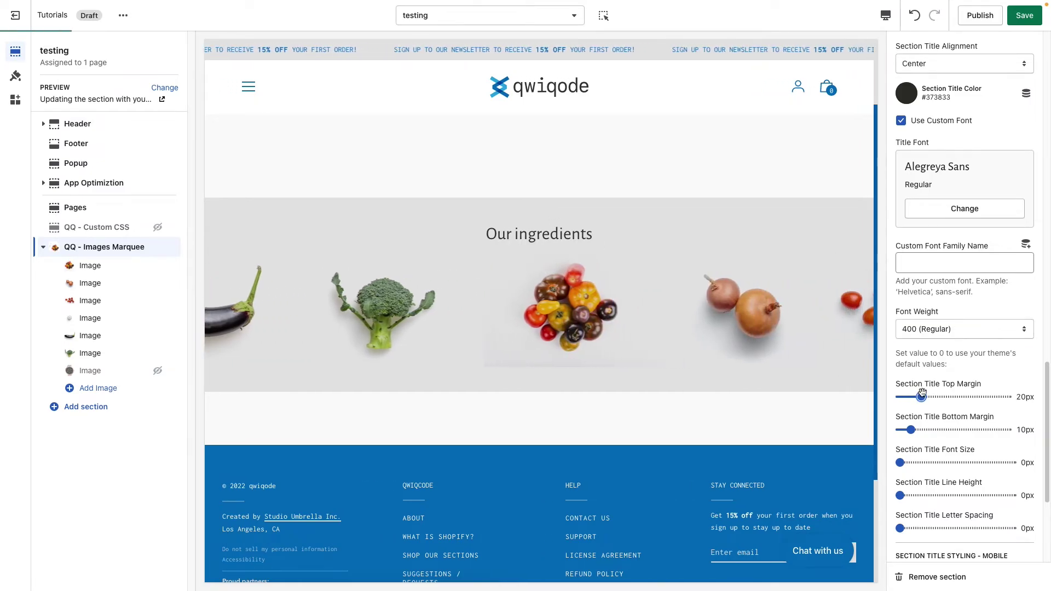
left_click(929, 430)
left_click_drag(929, 430, 932, 431)
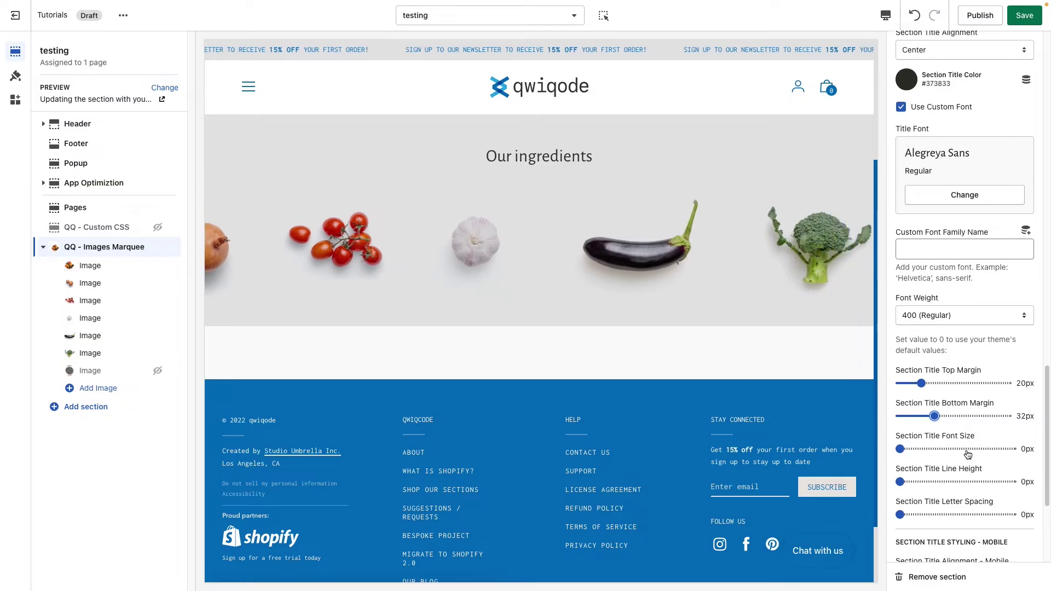
Set the Section Title Font Size to 47px and the Section Title Letter Spacing to 1px
scroll(938, 446, "down", 1)
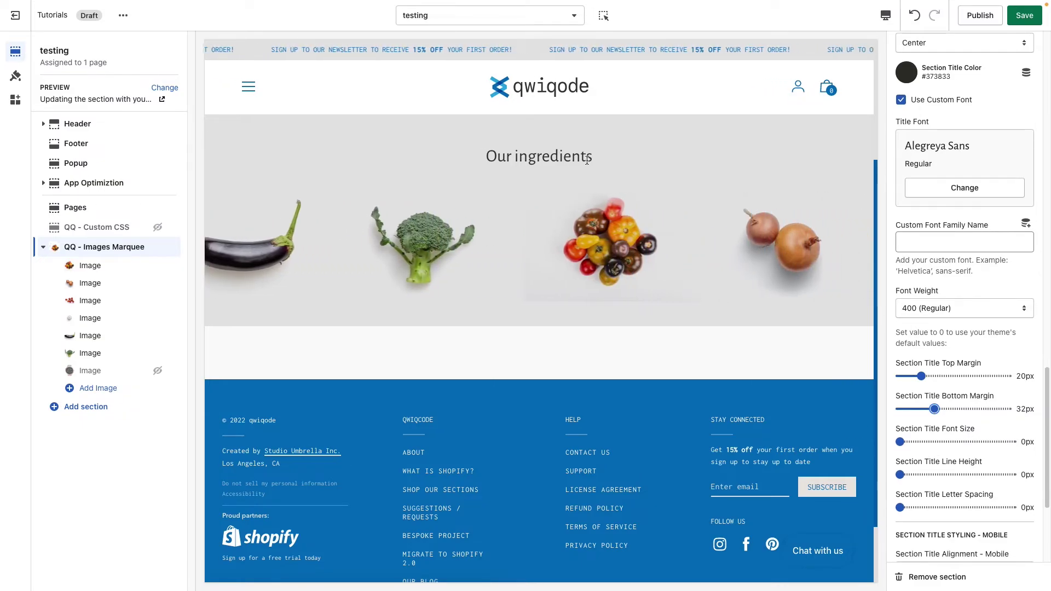
mouse_move(552, 157)
left_mouse_down()
mouse_move(485, 158)
mouse_move(554, 158)
left_mouse_up()
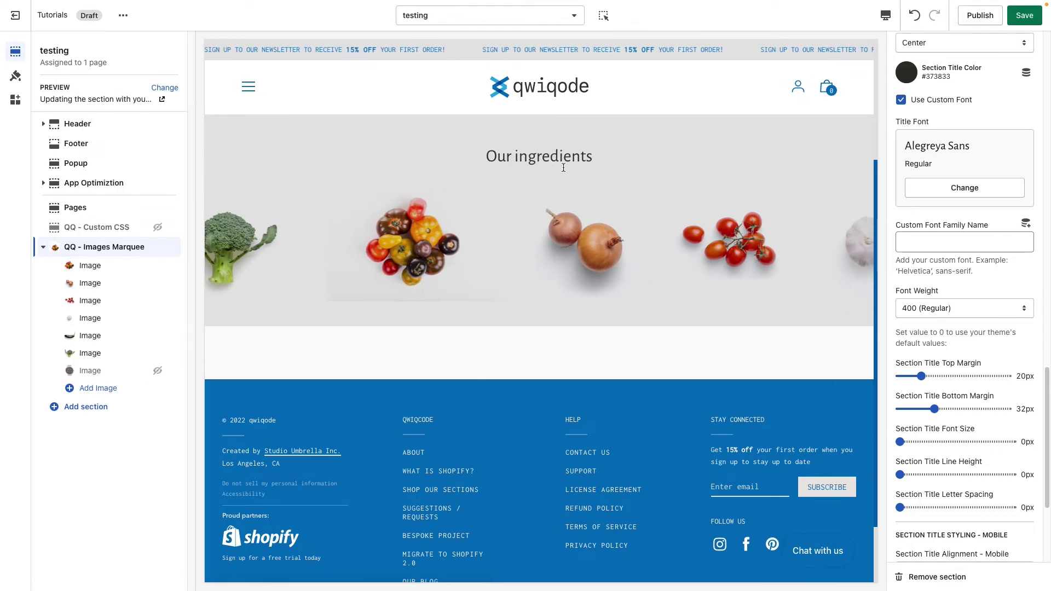
left_click_drag(900, 442, 959, 445)
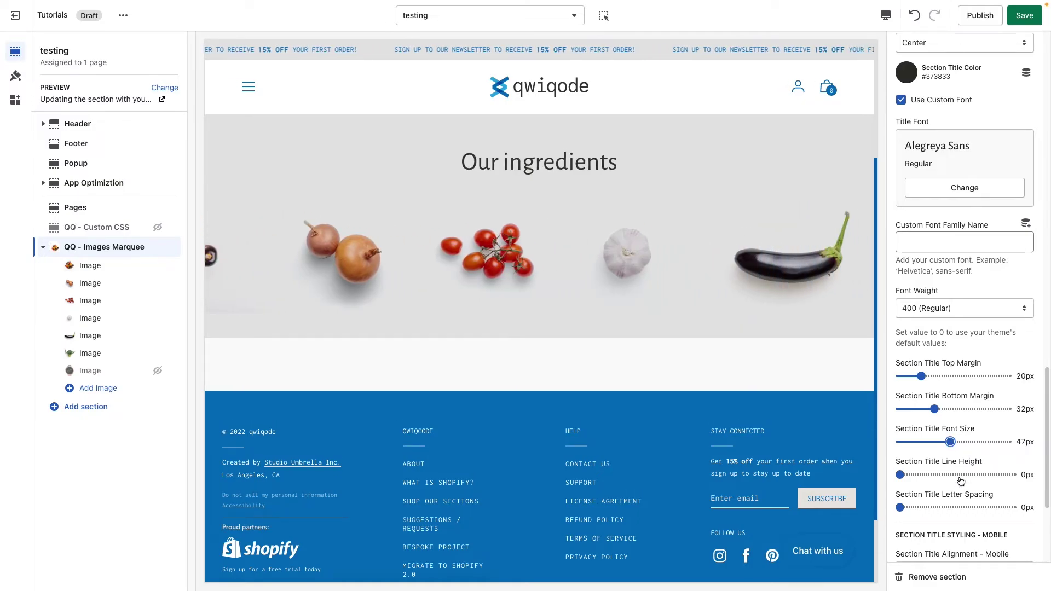
scroll(957, 446, "down", 1)
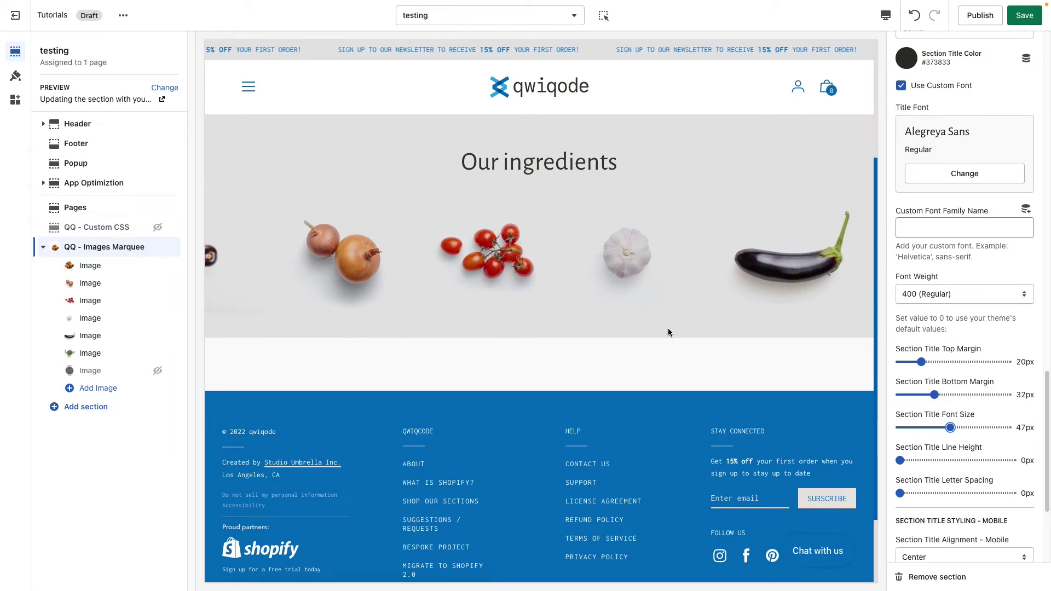
left_click(918, 493)
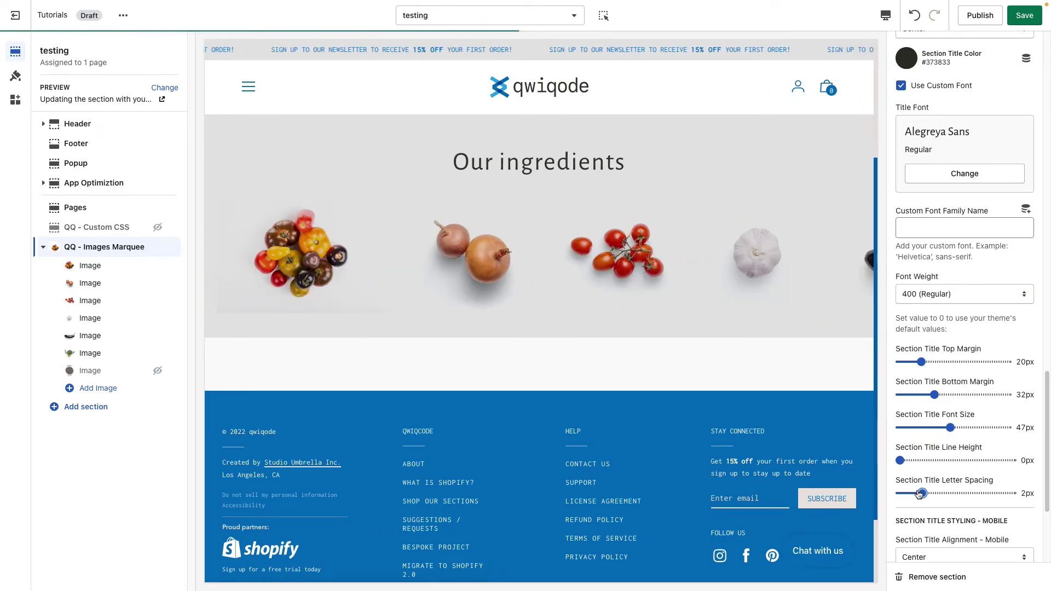
left_click_drag(917, 492, 911, 492)
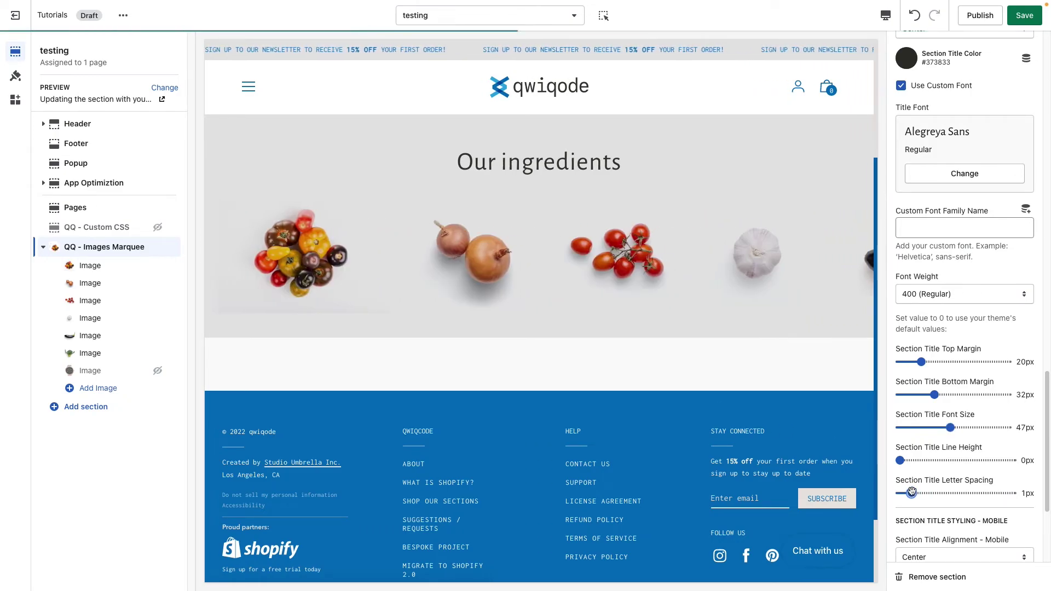
scroll(959, 466, "down", 4)
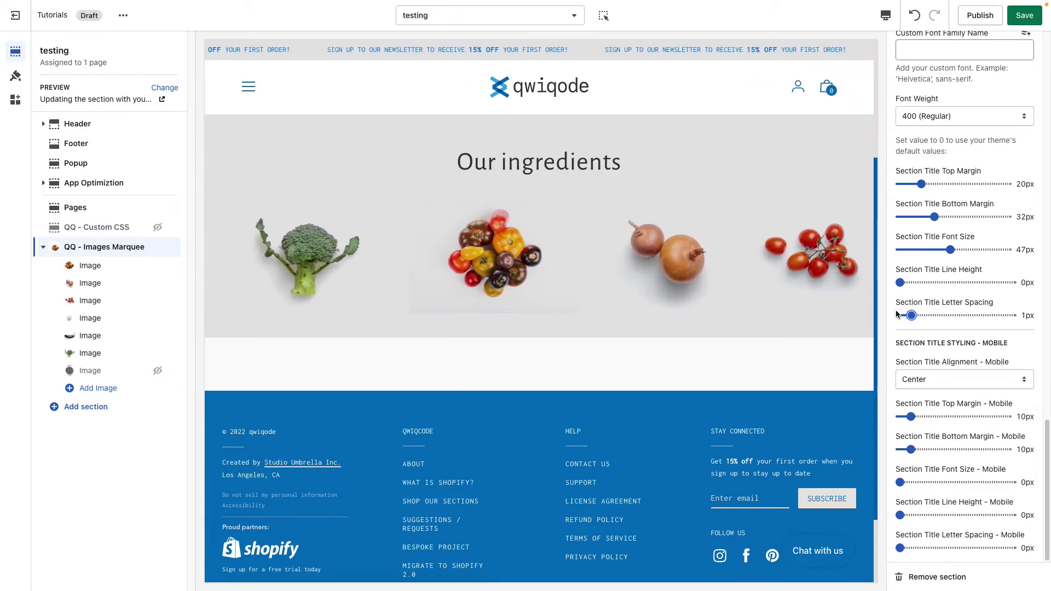
scroll(957, 449, "up", 8)
scroll(956, 449, "up", 4)
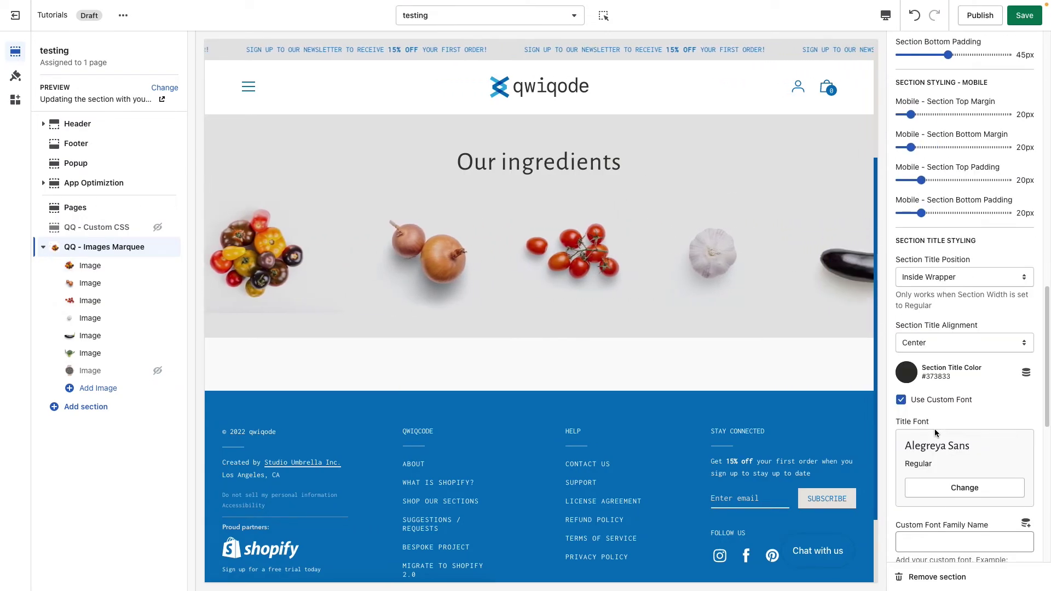
scroll(710, 435, "up", 1)
scroll(710, 435, "up", 1)
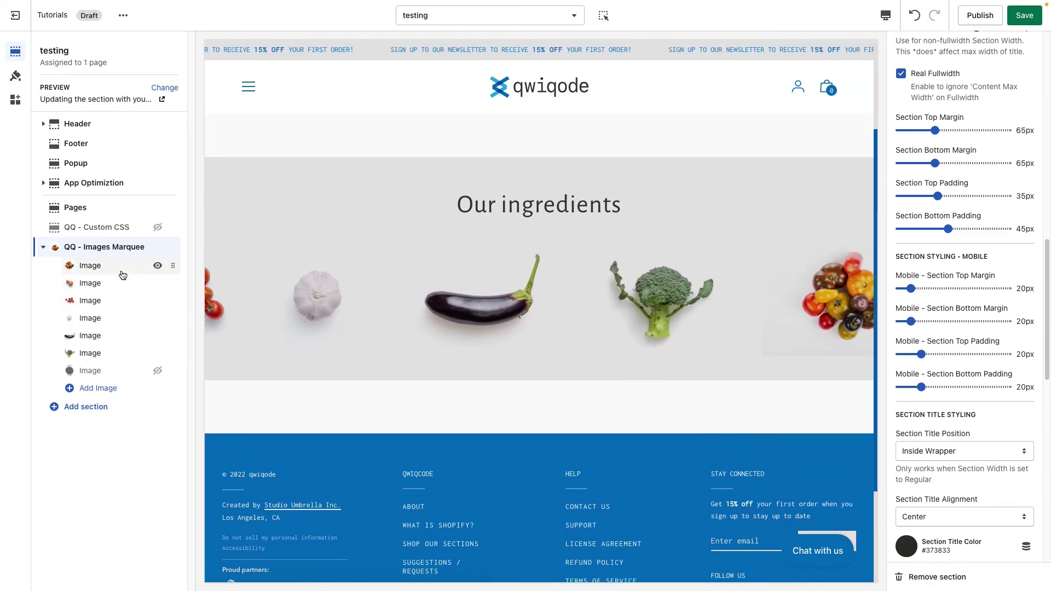
Move the garlic image block above the red vine tomatoes, and hide every image block below the onions
mouse_move(173, 318)
left_mouse_down()
mouse_move(162, 314)
mouse_move(168, 302)
left_mouse_up()
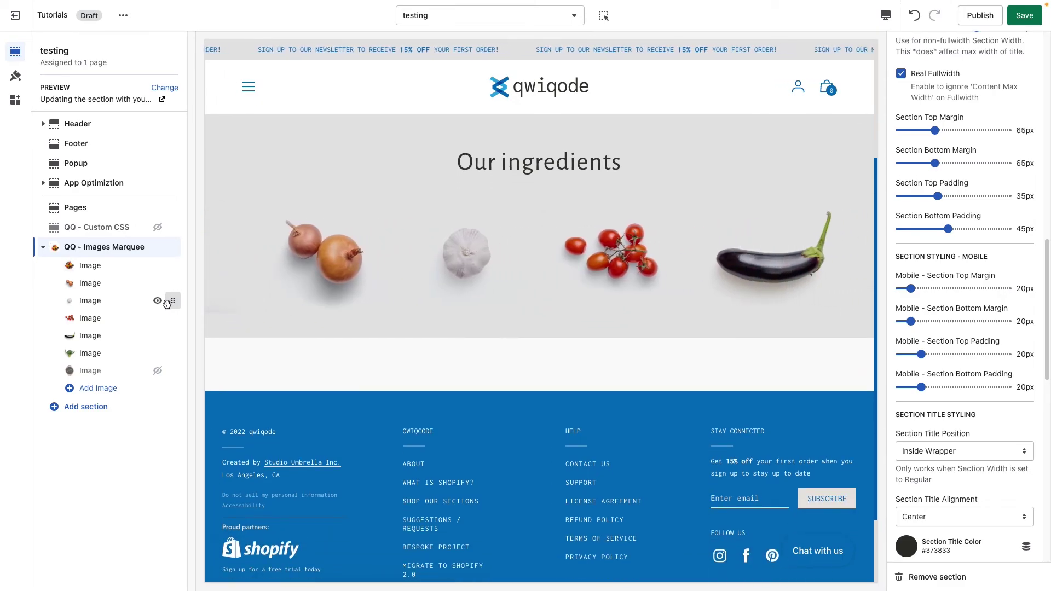
left_click(157, 353)
left_click(157, 336)
left_click(157, 318)
left_click(157, 301)
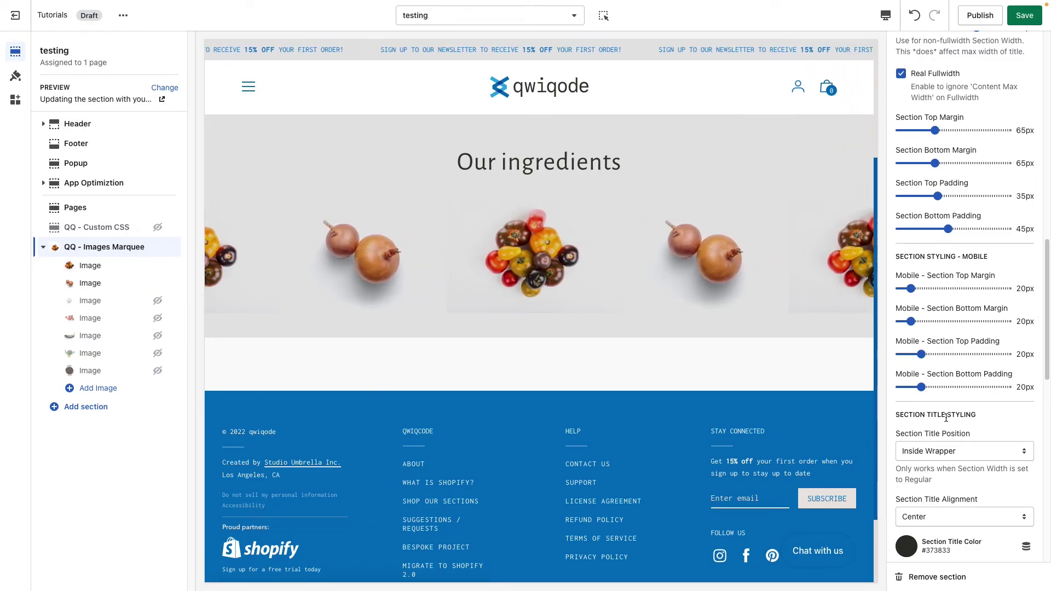
Set the marquee's Images Speed to 4
scroll(946, 434, "down", 8)
scroll(945, 434, "up", 10)
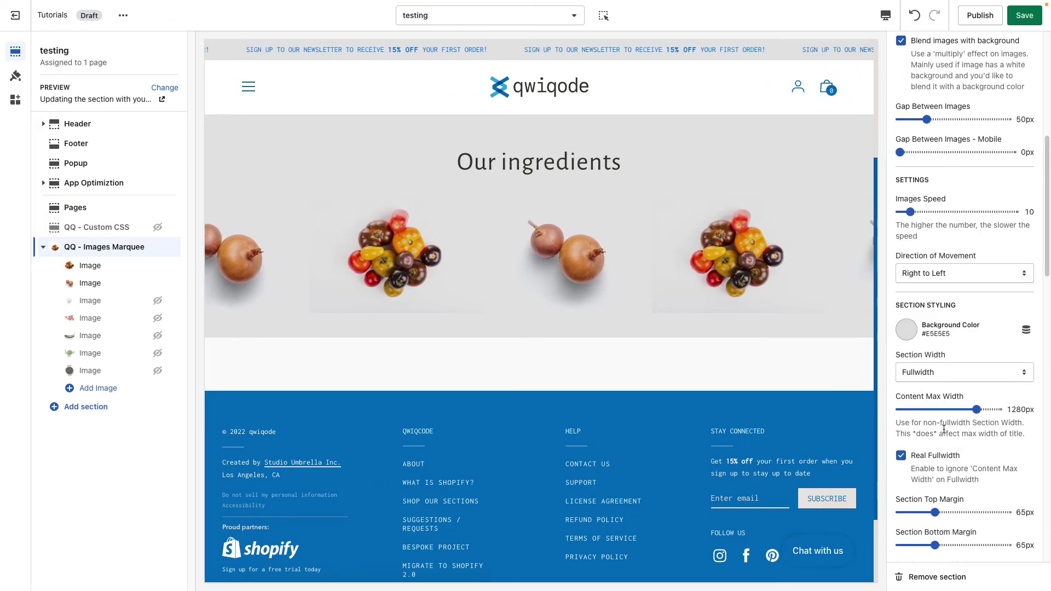
scroll(910, 246, "up", 1)
left_click_drag(910, 247, 904, 247)
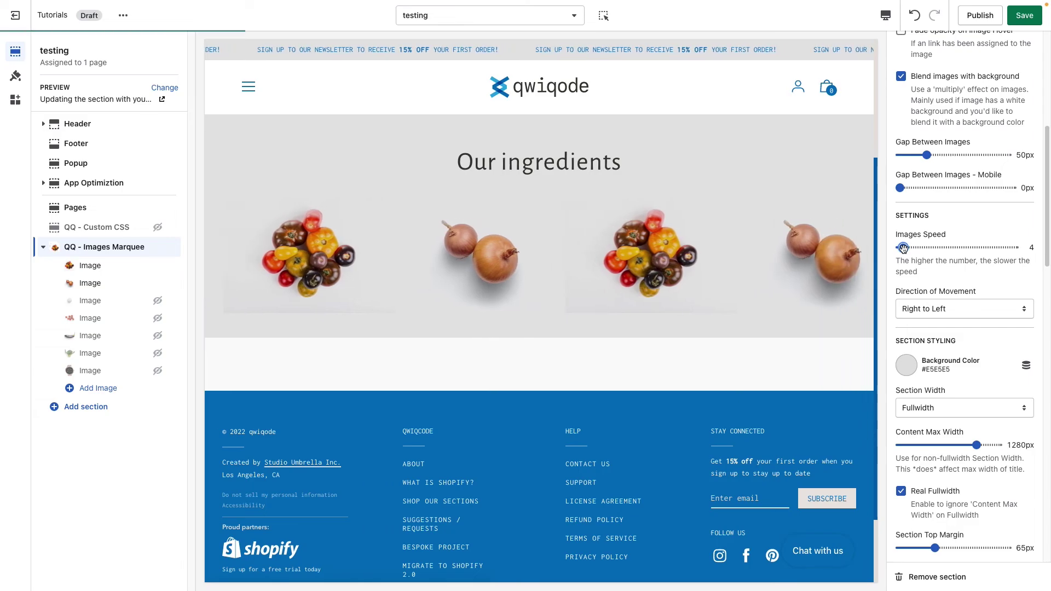